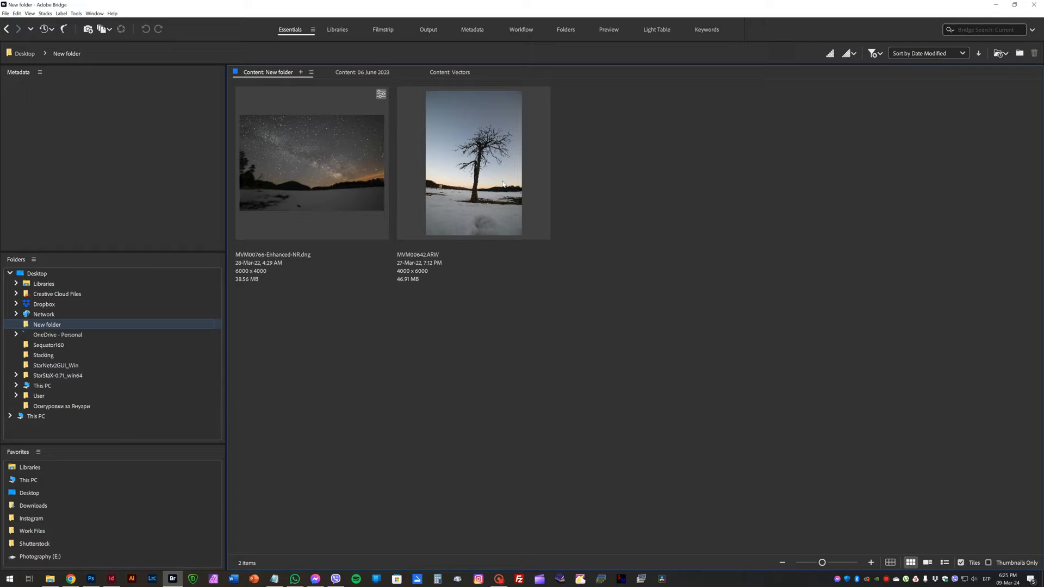
# Open the raw photo MVM00642.ARW in Camera Raw and bring it into Photoshop as a smart object
pyautogui.click(477, 171)
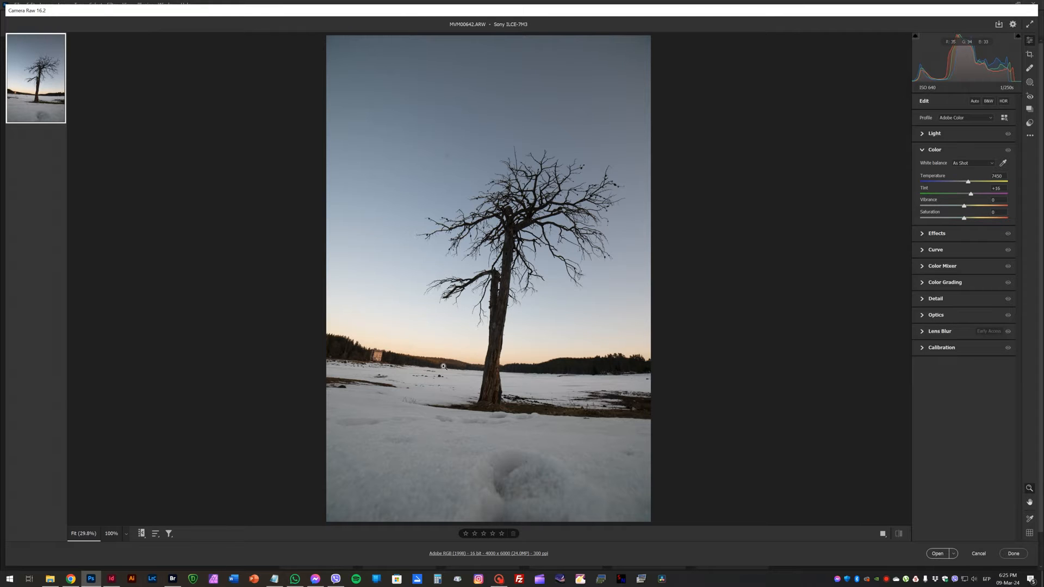
pyautogui.moveTo(444, 367)
pyautogui.mouseDown()
pyautogui.moveTo(484, 384)
pyautogui.moveTo(430, 358)
pyautogui.mouseUp()
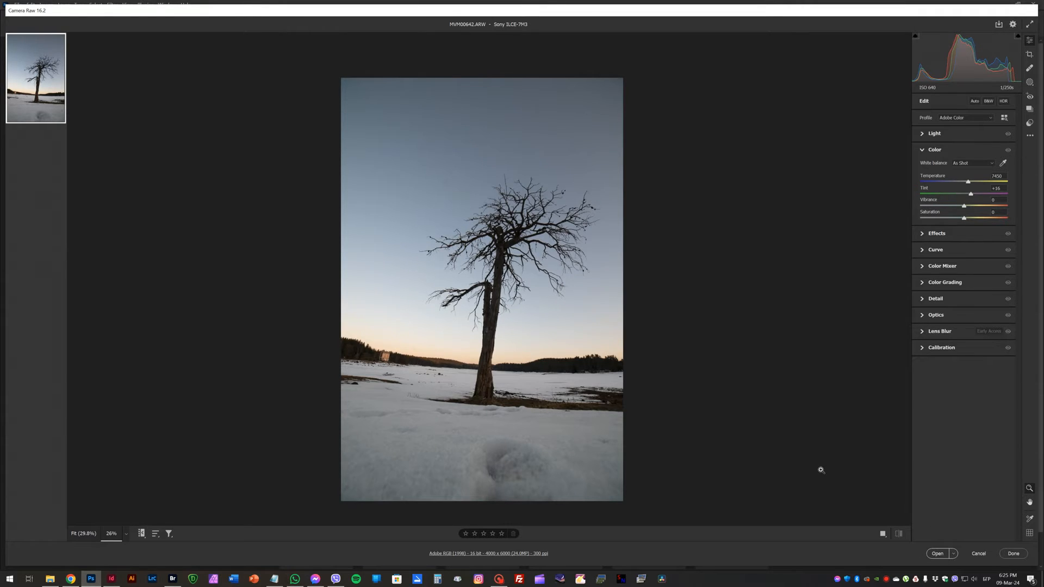
pyautogui.press('shift')
pyautogui.press('shift')
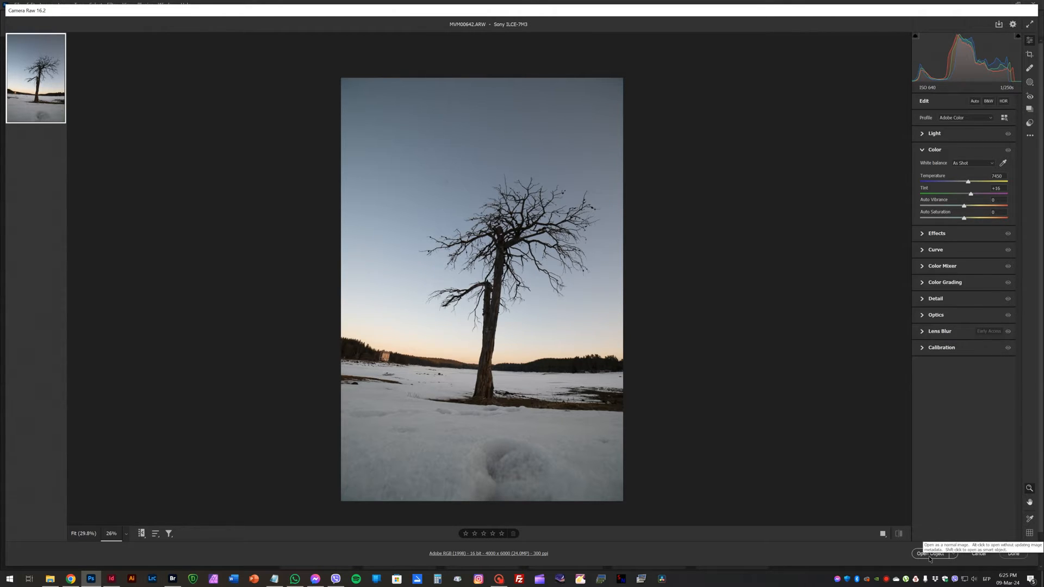
pyautogui.keyDown('shift'); pyautogui.click(923, 557); pyautogui.keyUp('shift')
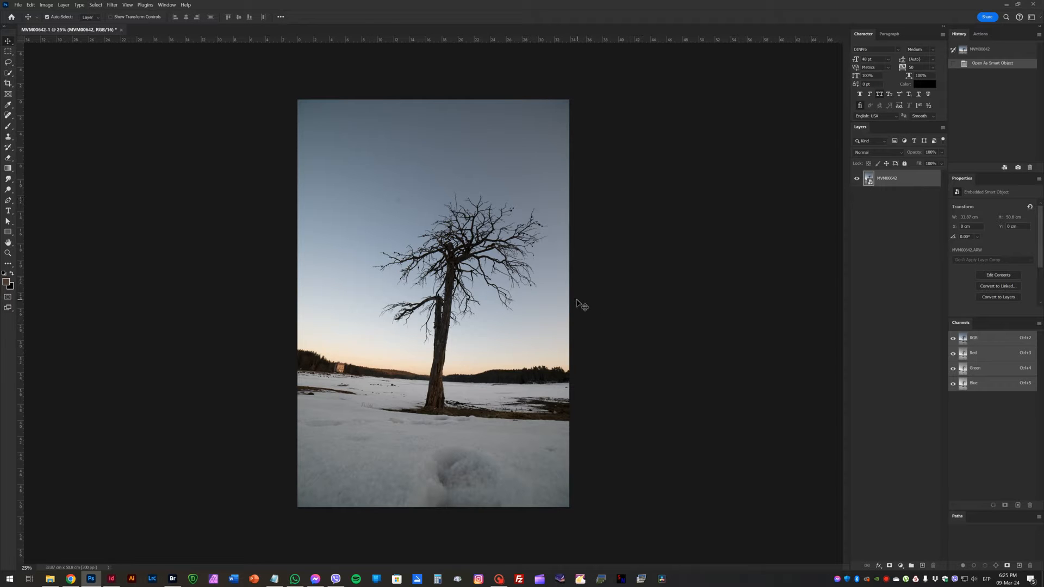
# Rotate the photo layer by -3.60° with Free Transform to straighten it and reposition it slightly on the canvas
pyautogui.hotkey('ctrl', 't')
pyautogui.moveTo(599, 191)
pyautogui.mouseDown()
pyautogui.moveTo(601, 170)
pyautogui.moveTo(595, 182)
pyautogui.mouseUp()
pyautogui.moveTo(515, 268); pyautogui.dragTo(510, 267)
pyautogui.press('Return')
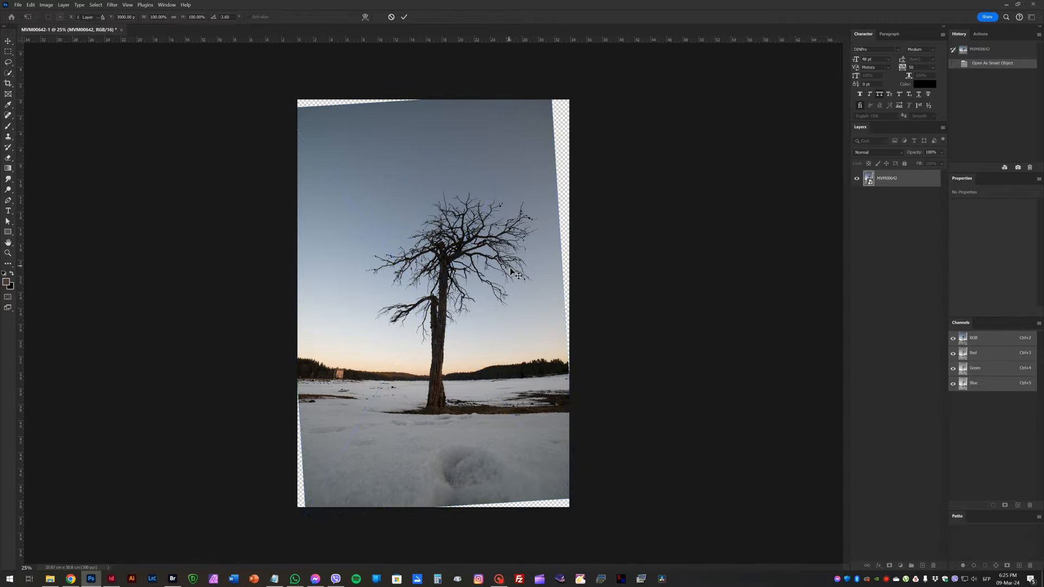
# Duplicate the photo as an independent new smart object and set the copy's Camera Raw Saturation to -100
pyautogui.rightClick(898, 181)
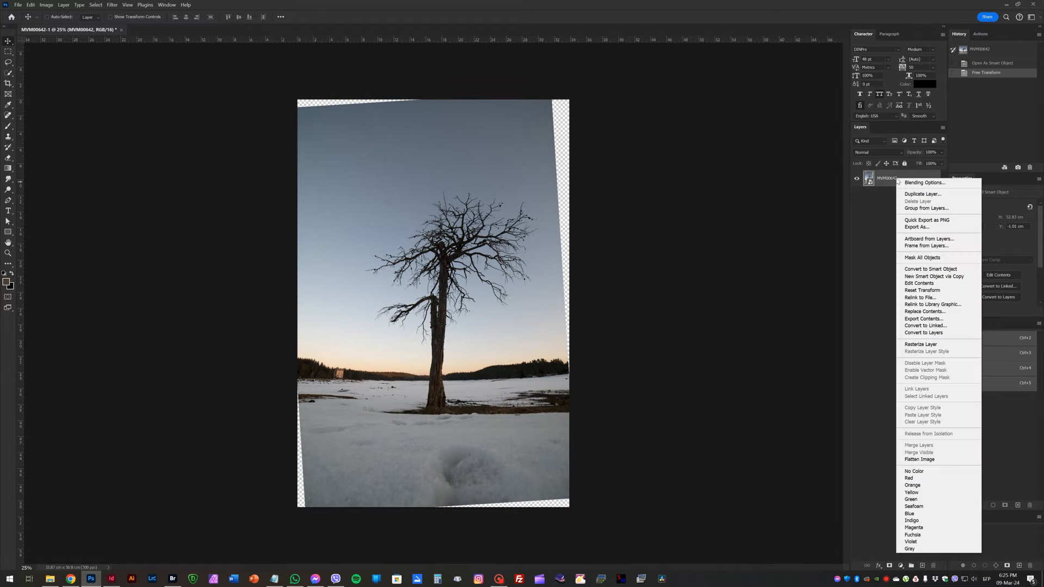
pyautogui.click(940, 277)
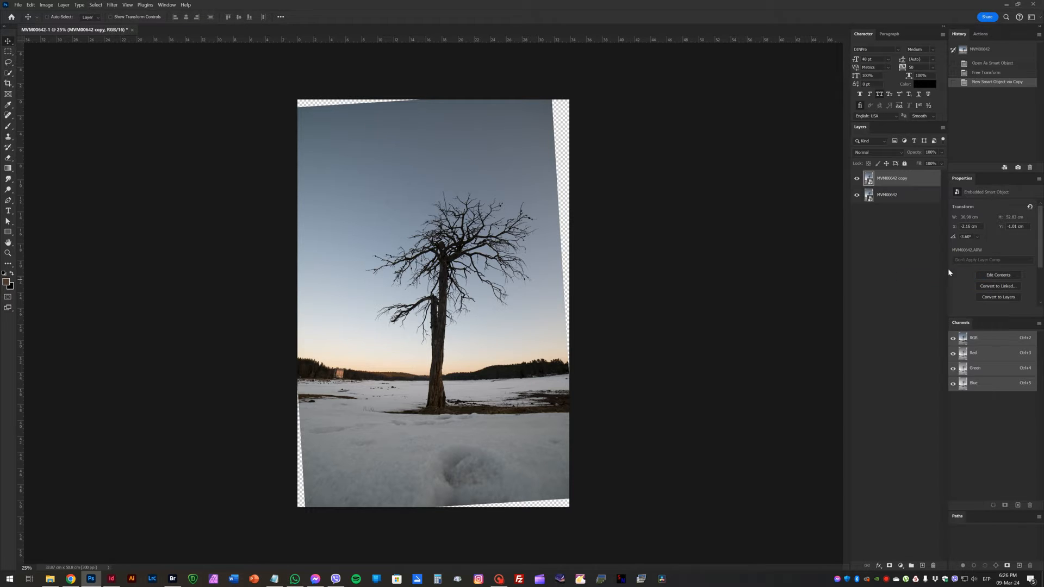
pyautogui.doubleClick(870, 183)
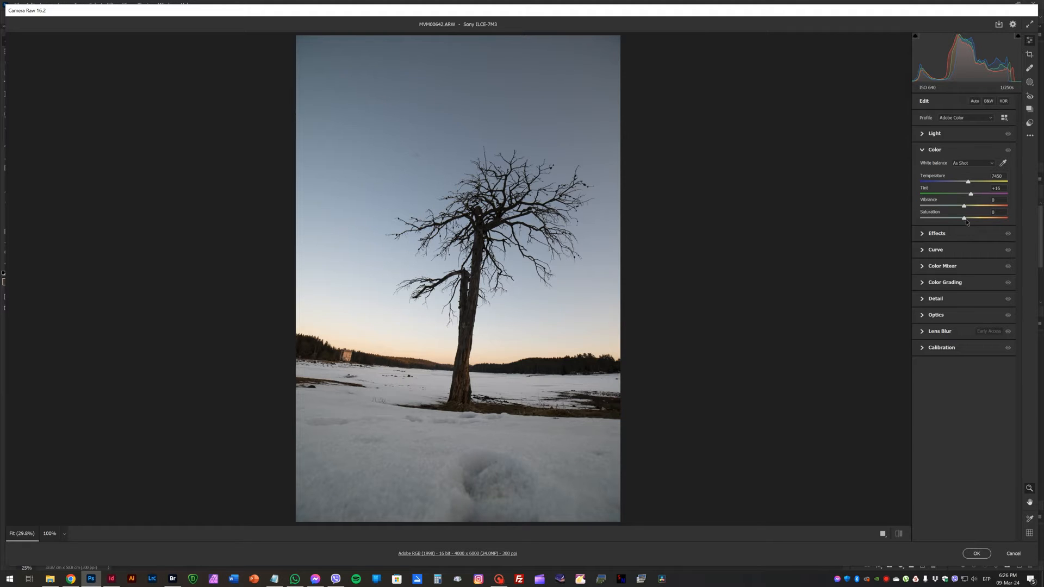
pyautogui.moveTo(902, 220); pyautogui.dragTo(853, 216)
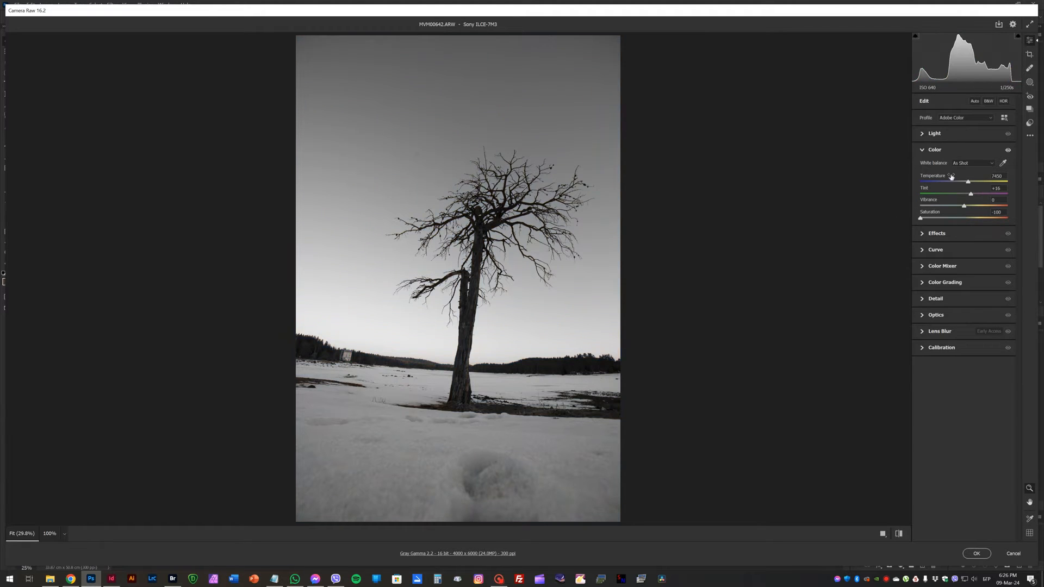
# Apply Exposure +0.20, Contrast, Highlights and Whites +100, Shadows and Blacks -100 to the copy's raw settings to silhouette the tree
pyautogui.click(936, 137)
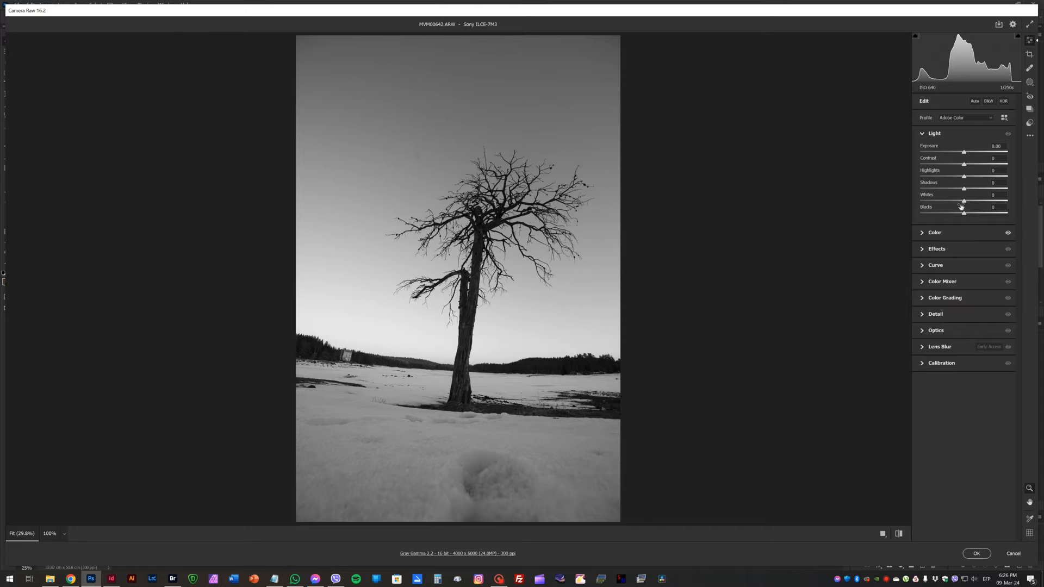
pyautogui.moveTo(967, 216); pyautogui.dragTo(1040, 206)
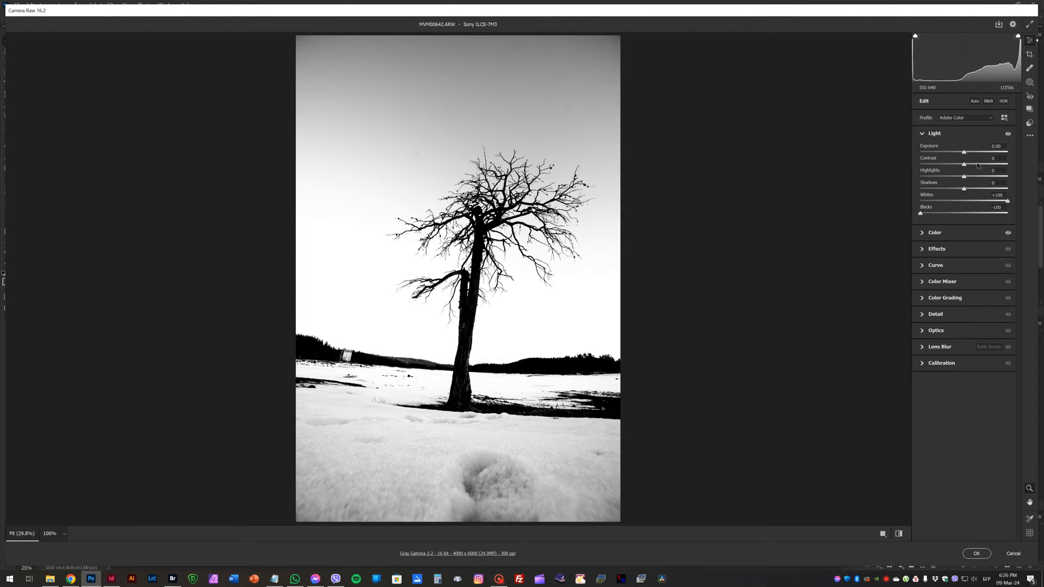
pyautogui.moveTo(965, 164); pyautogui.dragTo(1017, 165)
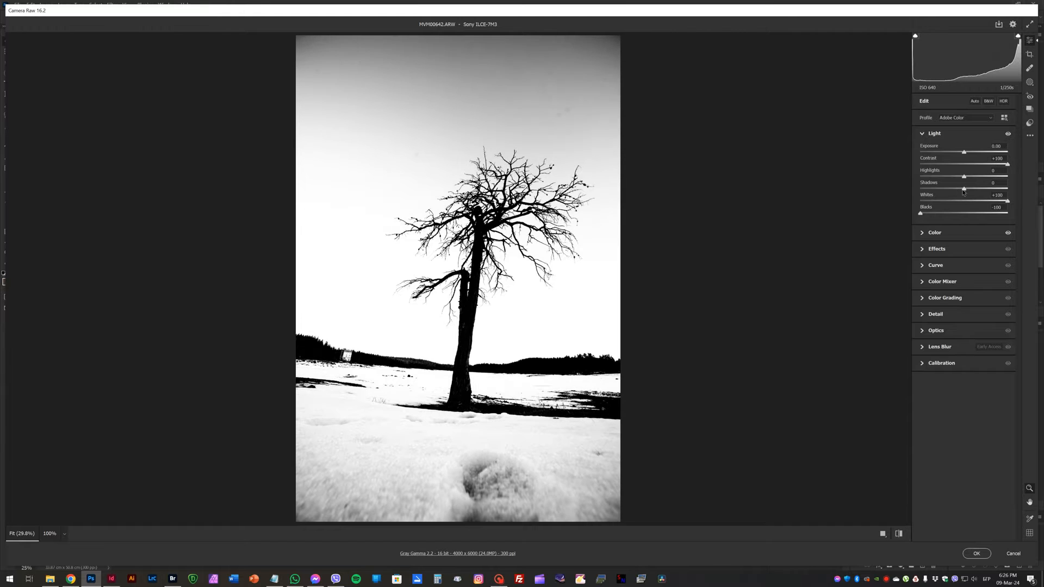
pyautogui.moveTo(963, 190); pyautogui.dragTo(876, 189)
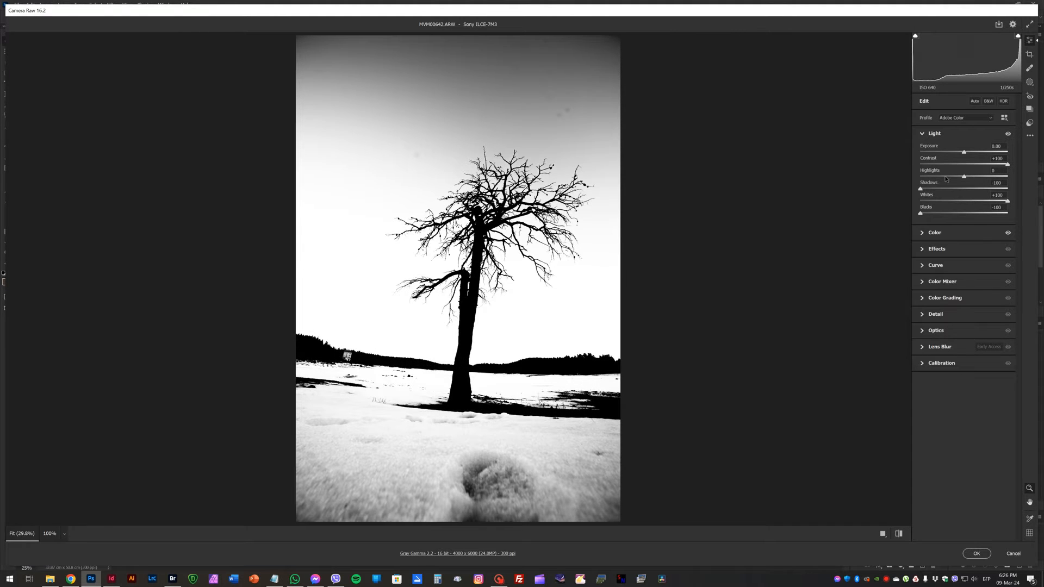
pyautogui.moveTo(964, 176); pyautogui.dragTo(1018, 179)
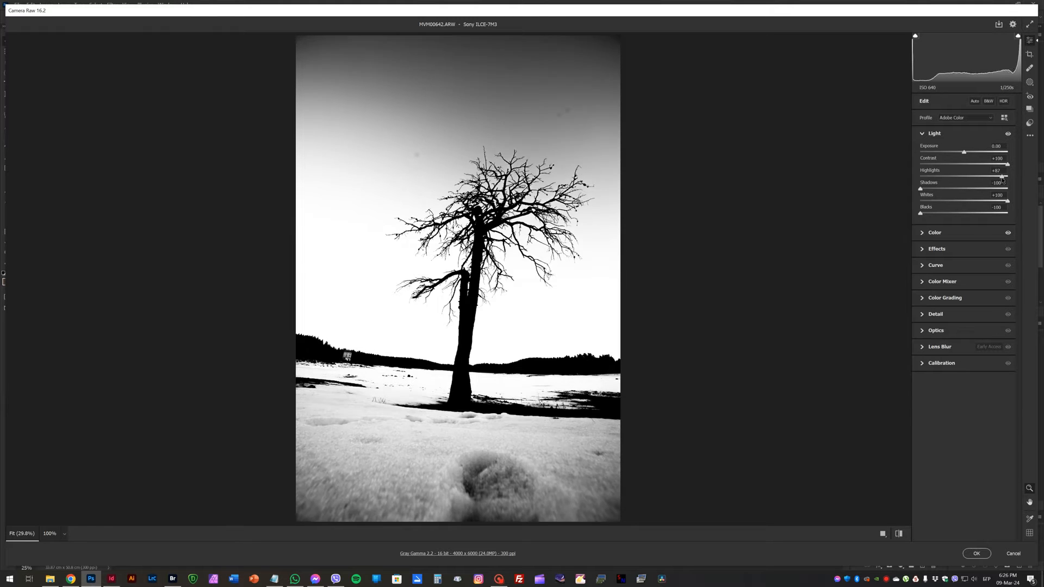
pyautogui.moveTo(964, 153); pyautogui.dragTo(966, 152)
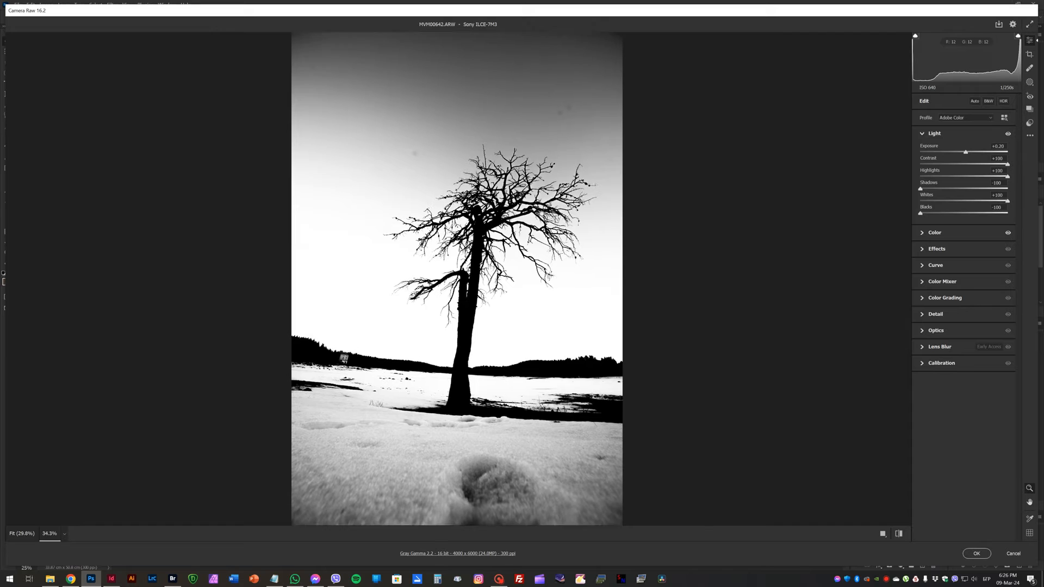
pyautogui.moveTo(513, 198); pyautogui.dragTo(582, 223)
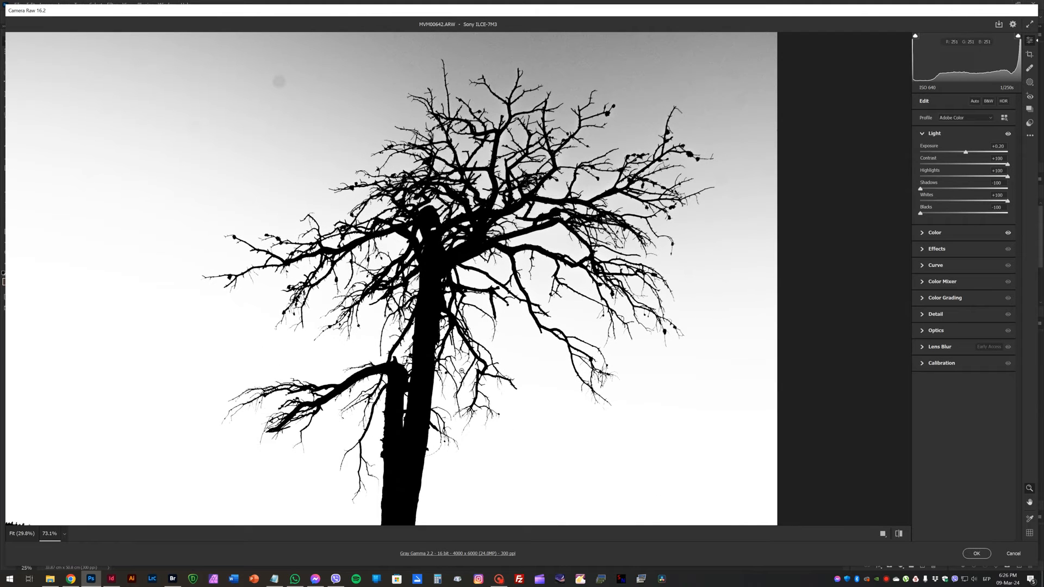
pyautogui.moveTo(443, 392); pyautogui.dragTo(418, 358)
pyautogui.scroll(-2, 419, 358)
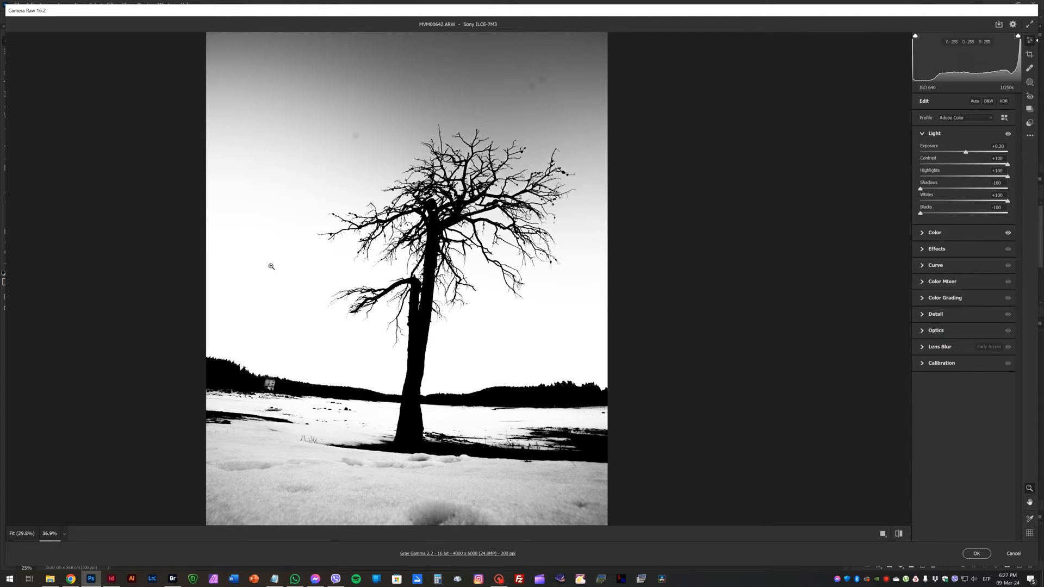
pyautogui.click(978, 554)
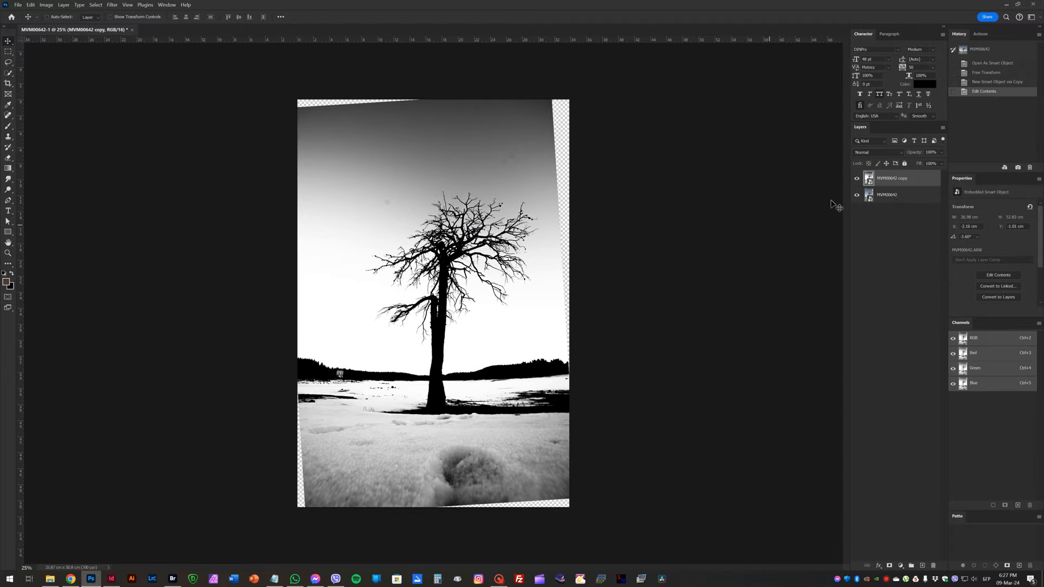
# Rasterize the black-and-white copy and fill a rectangular selection of everything below the horizon with black
pyautogui.rightClick(897, 181)
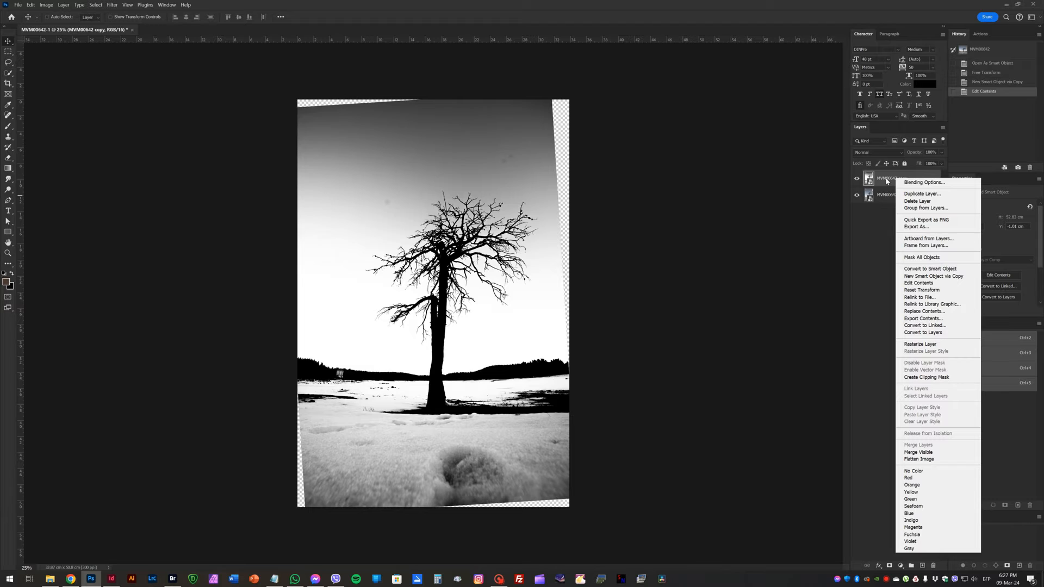
pyautogui.click(920, 345)
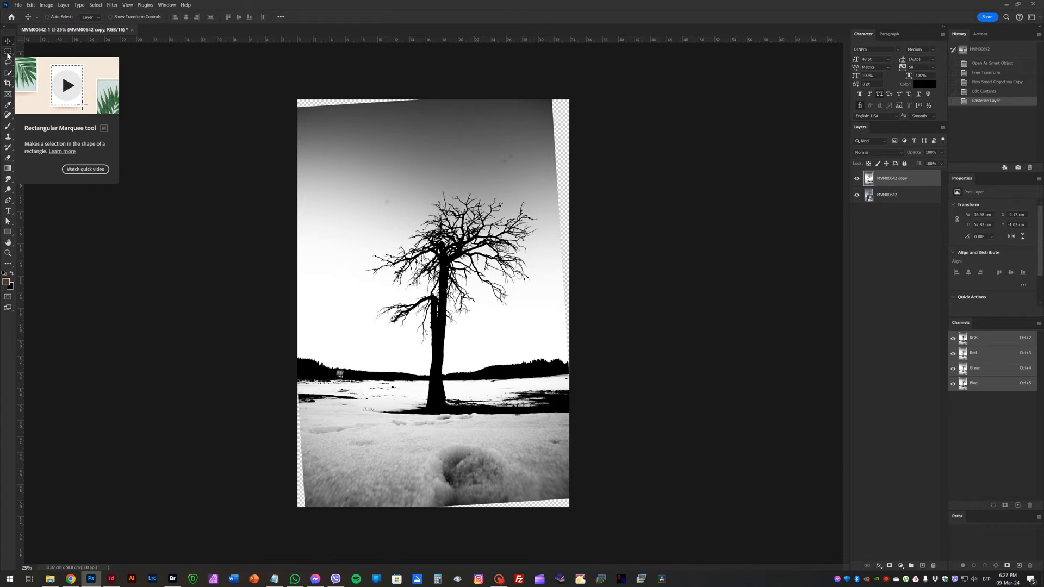
pyautogui.click(8, 52)
pyautogui.moveTo(296, 379); pyautogui.dragTo(678, 557)
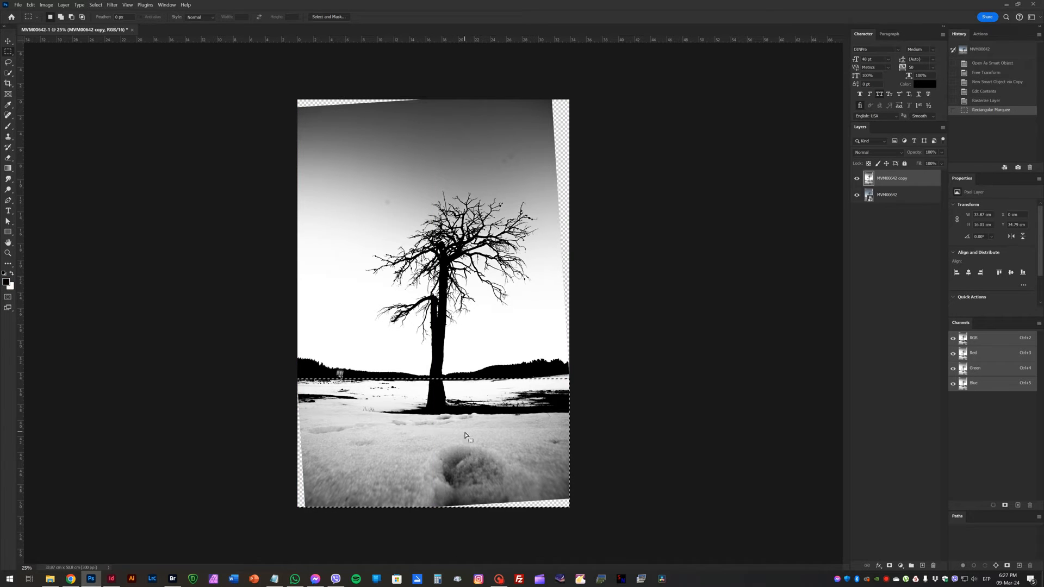
pyautogui.hotkey('ctrl', 'BackSpace')
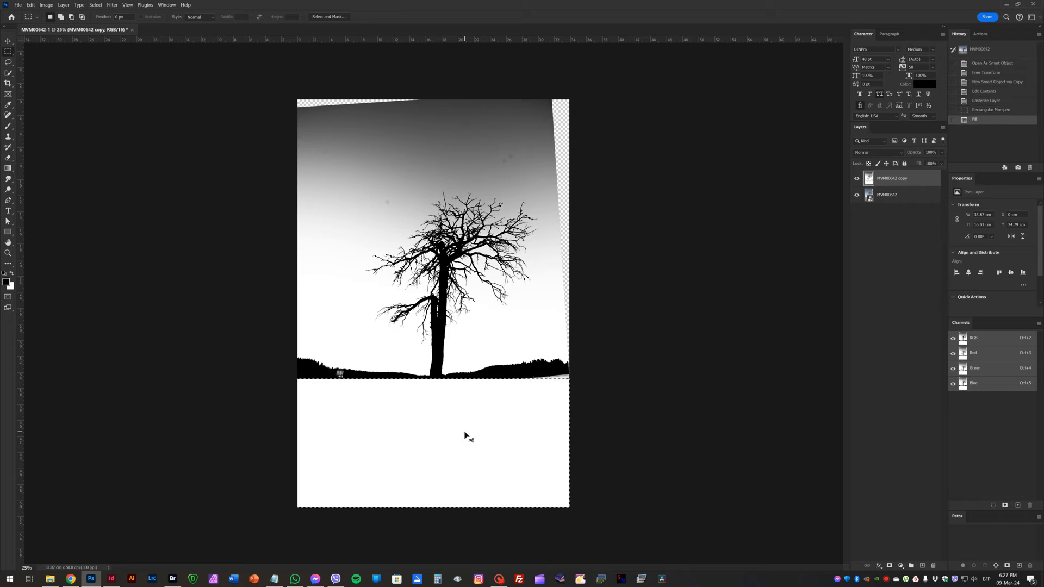
pyautogui.hotkey('ctrl', 'z')
pyautogui.hotkey('alt', 'BackSpace')
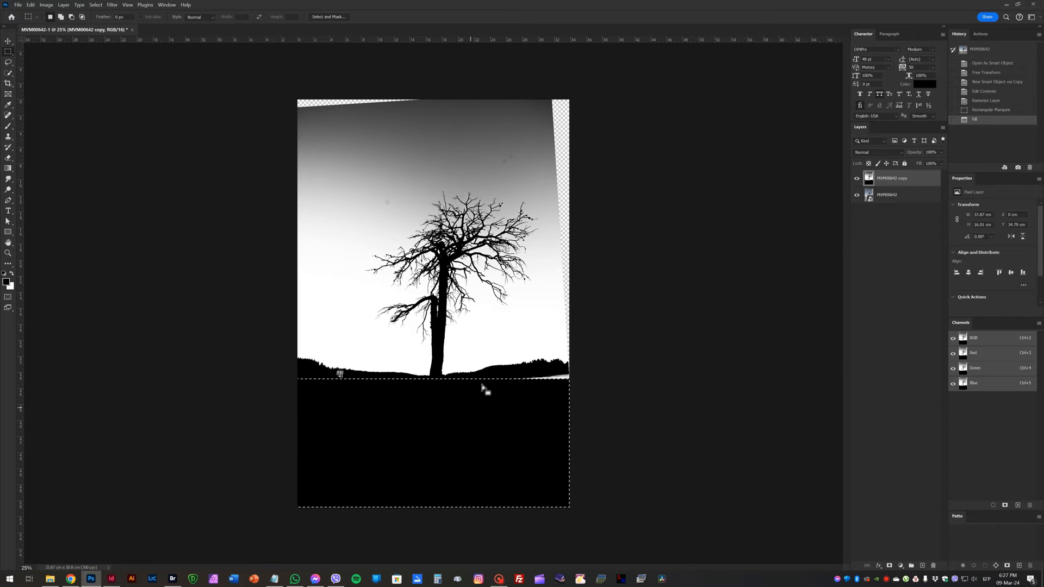
pyautogui.hotkey('ctrl', 'd')
# Lasso the remaining light patches along the horizon, including the small building, and fill them with black
pyautogui.press('z')
pyautogui.moveTo(531, 380); pyautogui.dragTo(548, 394)
pyautogui.press('m')
pyautogui.click(8, 62)
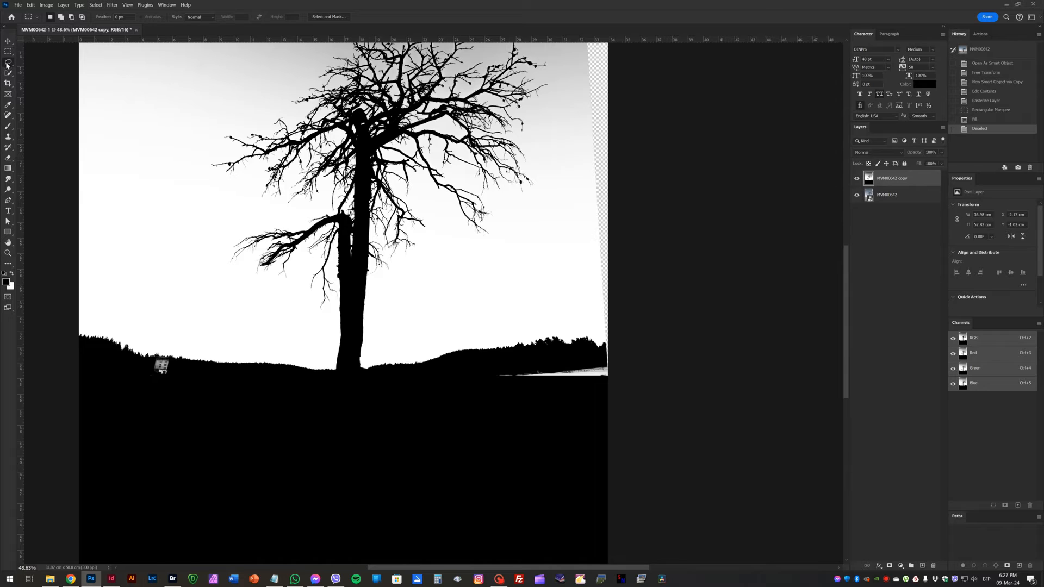
pyautogui.moveTo(456, 377)
pyautogui.mouseDown()
pyautogui.moveTo(584, 357)
pyautogui.moveTo(391, 431)
pyautogui.moveTo(133, 392)
pyautogui.moveTo(164, 359)
pyautogui.moveTo(213, 381)
pyautogui.moveTo(543, 383)
pyautogui.mouseUp()
pyautogui.hotkey('ctrl', 'BackSpace')
pyautogui.hotkey('ctrl', 'z')
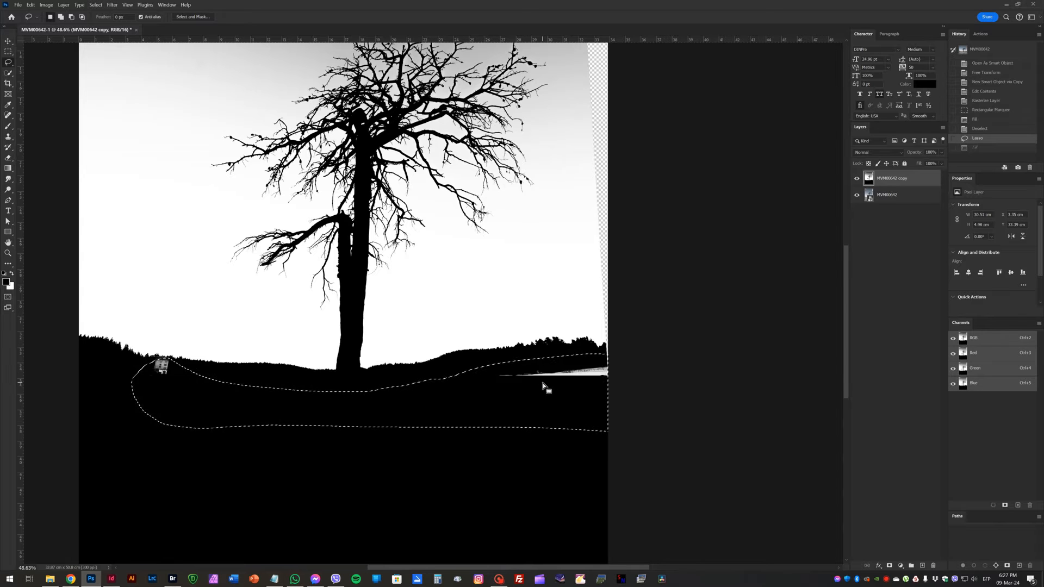
pyautogui.hotkey('alt', 'BackSpace')
pyautogui.hotkey('ctrl', 'd')
# Set up the Dodge tool with the Midtones range and 100% exposure for brightening the sky
pyautogui.press('v')
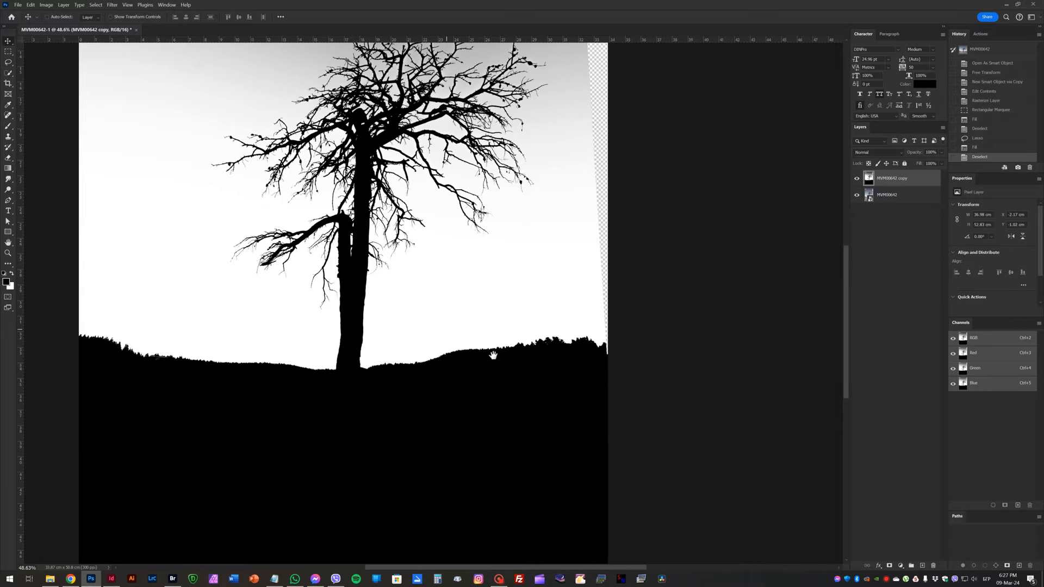
pyautogui.moveTo(492, 354); pyautogui.dragTo(497, 419)
pyautogui.hotkey('ctrl', '-')
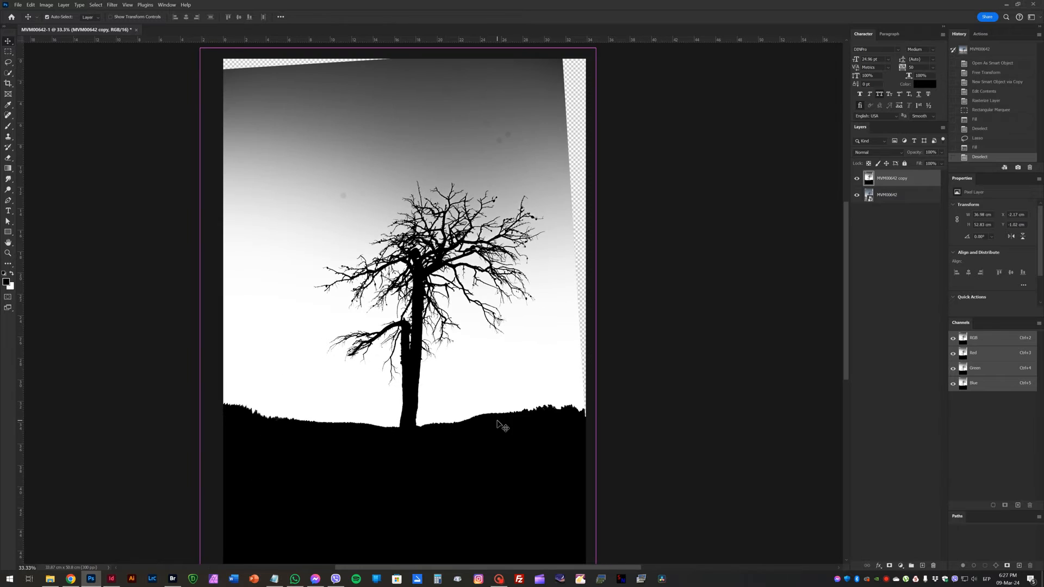
pyautogui.click(7, 189)
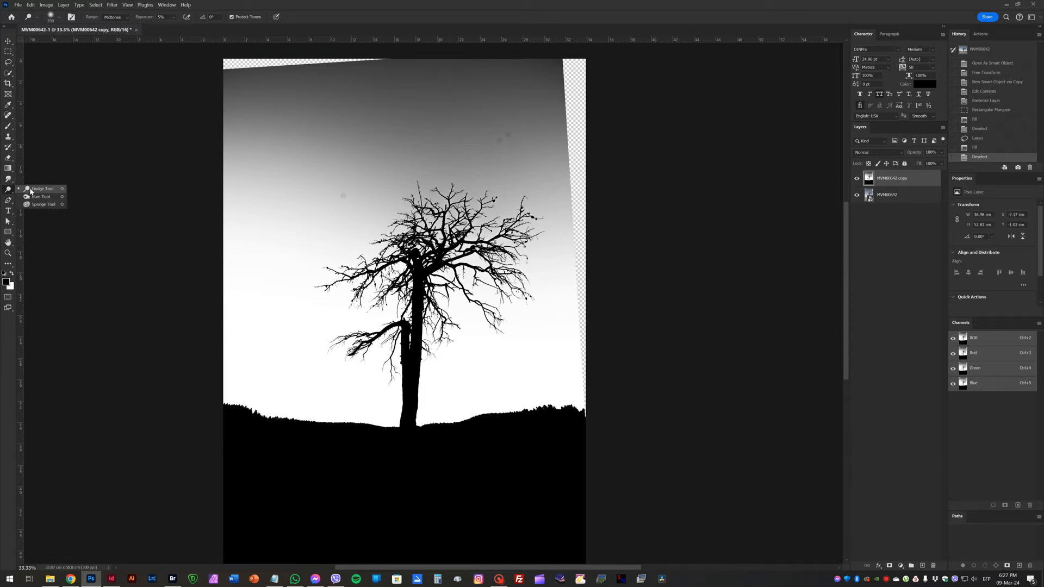
pyautogui.click(31, 190)
pyautogui.click(127, 17)
pyautogui.click(116, 32)
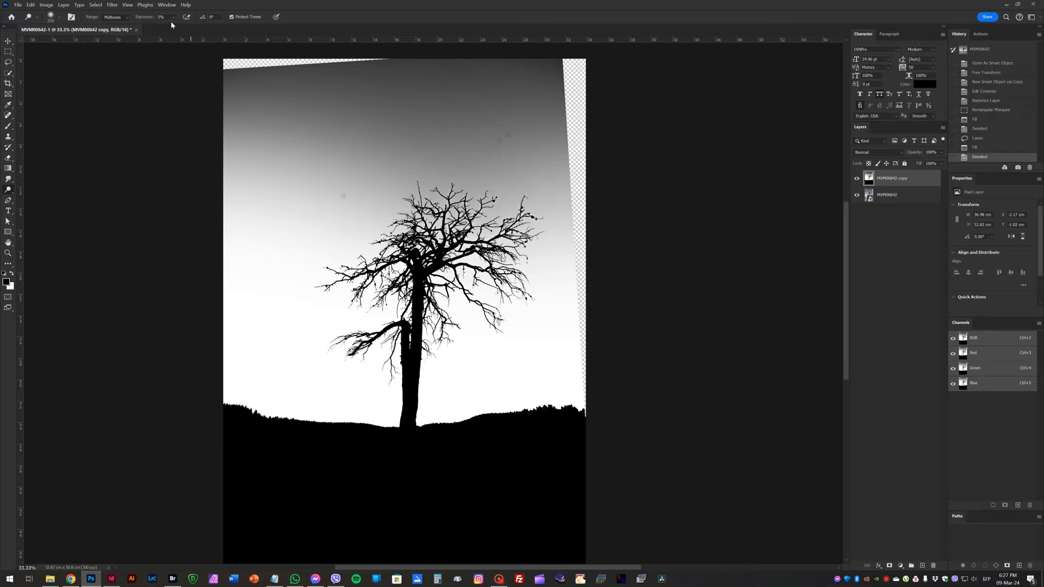
pyautogui.click(173, 22)
pyautogui.click(471, 145)
# Enlarge the soft round brush and dodge the grey upper sky of the copy layer until it is nearly white
pyautogui.rightClick(465, 146)
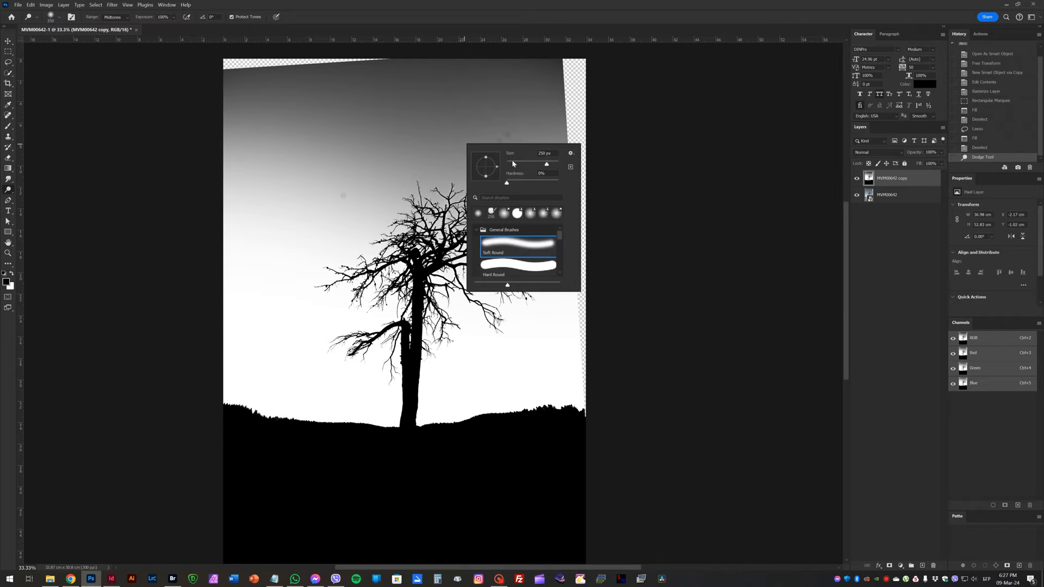
pyautogui.click(547, 153)
pyautogui.moveTo(548, 166); pyautogui.dragTo(553, 166)
pyautogui.moveTo(240, 130)
pyautogui.mouseDown()
pyautogui.moveTo(618, 112)
pyautogui.moveTo(205, 100)
pyautogui.moveTo(402, 87)
pyautogui.moveTo(320, 140)
pyautogui.moveTo(112, 214)
pyautogui.moveTo(517, 294)
pyautogui.moveTo(263, 181)
pyautogui.moveTo(508, 84)
pyautogui.moveTo(431, 89)
pyautogui.moveTo(438, 51)
pyautogui.mouseUp()
pyautogui.press(']')
pyautogui.press(']')
pyautogui.press(']')
pyautogui.press(']')
pyautogui.moveTo(151, 82)
pyautogui.mouseDown()
pyautogui.moveTo(490, 59)
pyautogui.moveTo(373, 75)
pyautogui.moveTo(534, 140)
pyautogui.moveTo(399, 152)
pyautogui.moveTo(462, 223)
pyautogui.moveTo(748, 261)
pyautogui.moveTo(401, 152)
pyautogui.moveTo(482, 164)
pyautogui.moveTo(292, 98)
pyautogui.moveTo(520, 92)
pyautogui.moveTo(326, 82)
pyautogui.moveTo(391, 58)
pyautogui.moveTo(433, 68)
pyautogui.mouseUp()
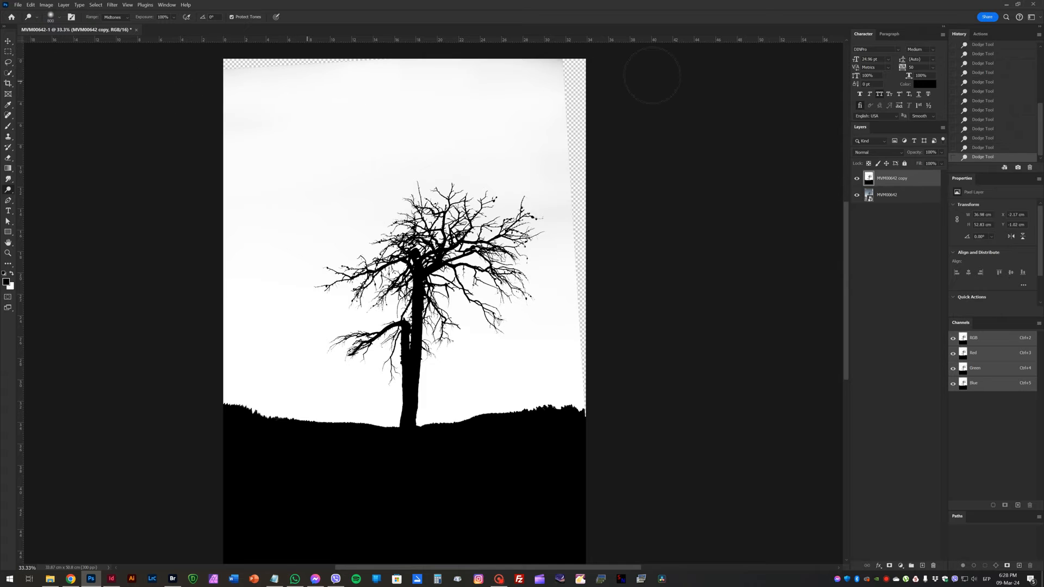
# Load the composite RGB channel's bright areas as a selection and invert it to select the tree and ground
pyautogui.press('v')
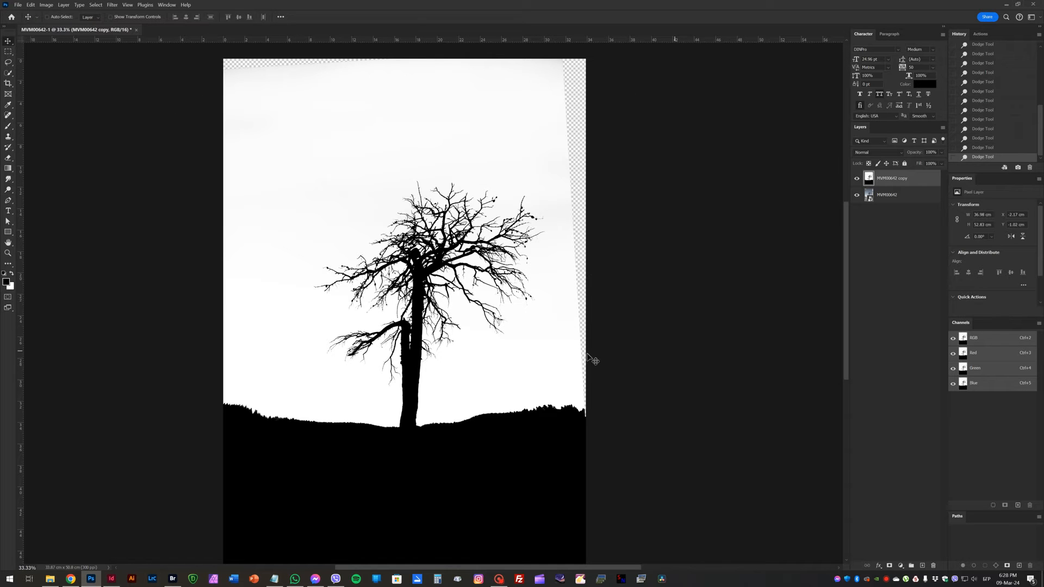
pyautogui.scroll(-2, 592, 358)
pyautogui.hotkey('ctrl', 'space')
pyautogui.moveTo(425, 186)
pyautogui.mouseDown()
pyautogui.moveTo(544, 187)
pyautogui.moveTo(419, 187)
pyautogui.mouseUp()
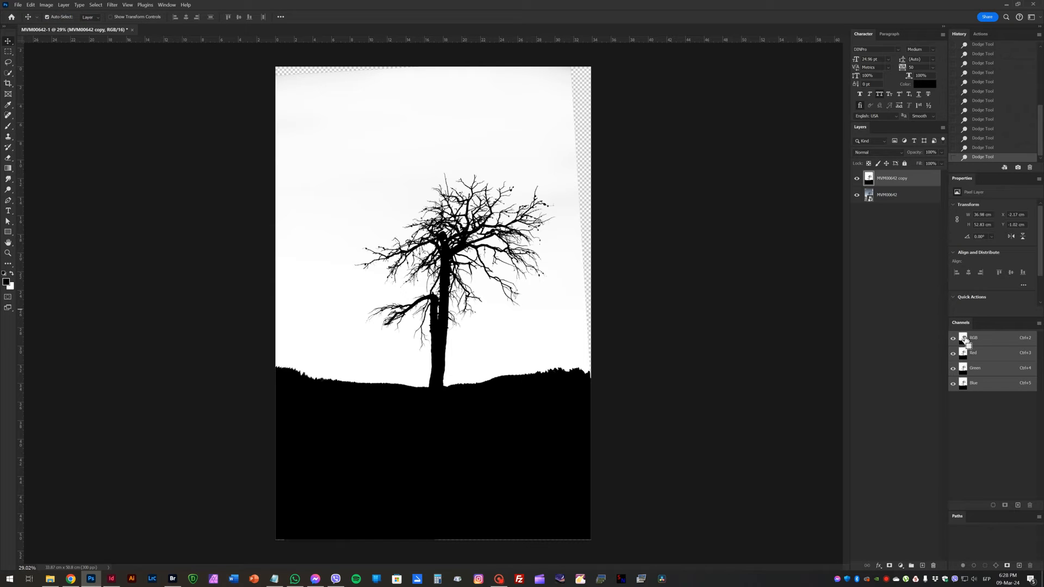
pyautogui.keyDown('ctrl'); pyautogui.click(963, 340); pyautogui.keyUp('ctrl')
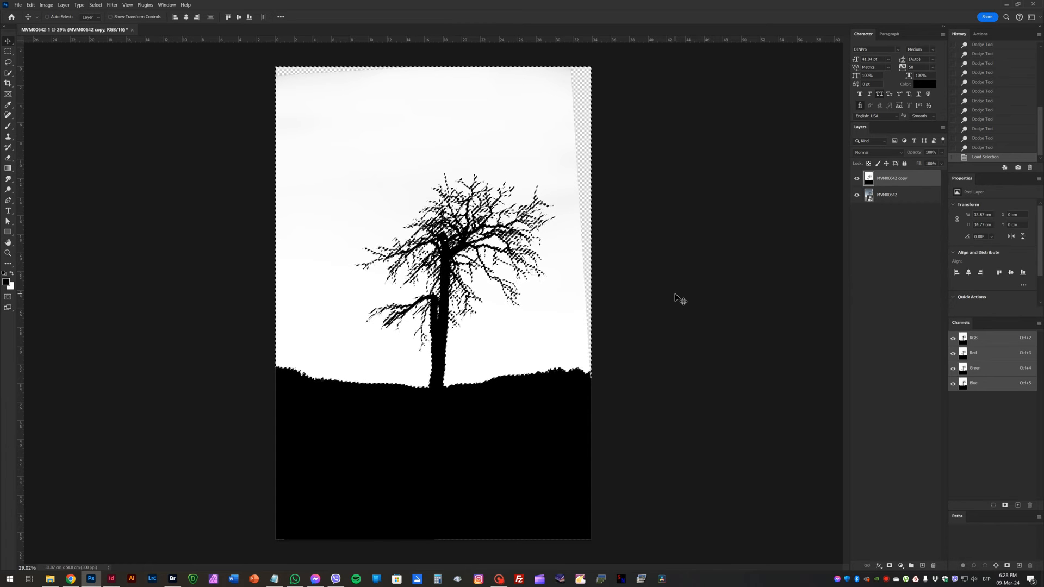
pyautogui.hotkey('ctrl', 'shift', 'i')
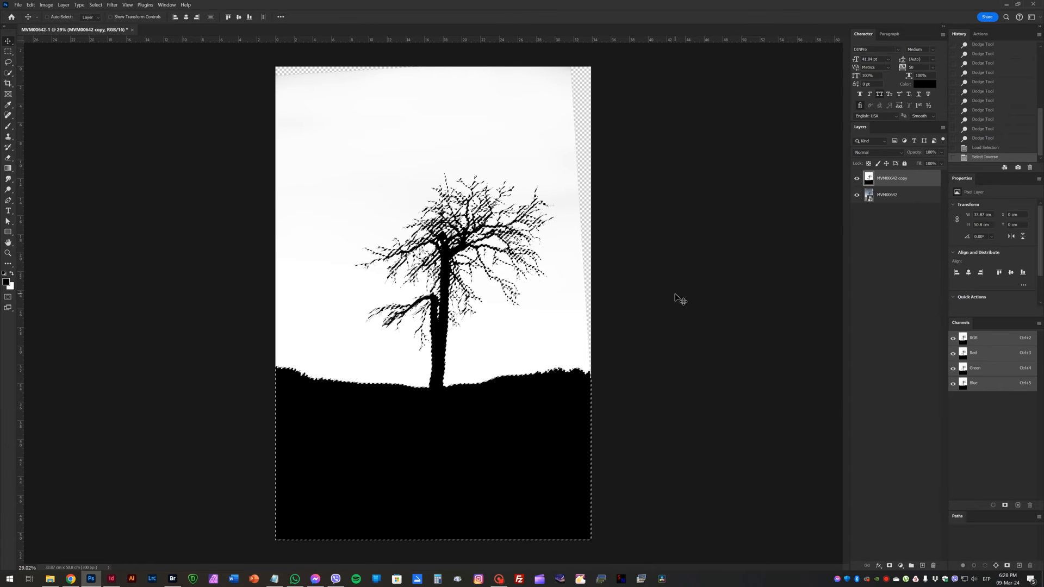
# With the black-and-white copy hidden and the original MVM00642 layer active, contract the tree and ground selection
pyautogui.click(857, 179)
pyautogui.click(898, 194)
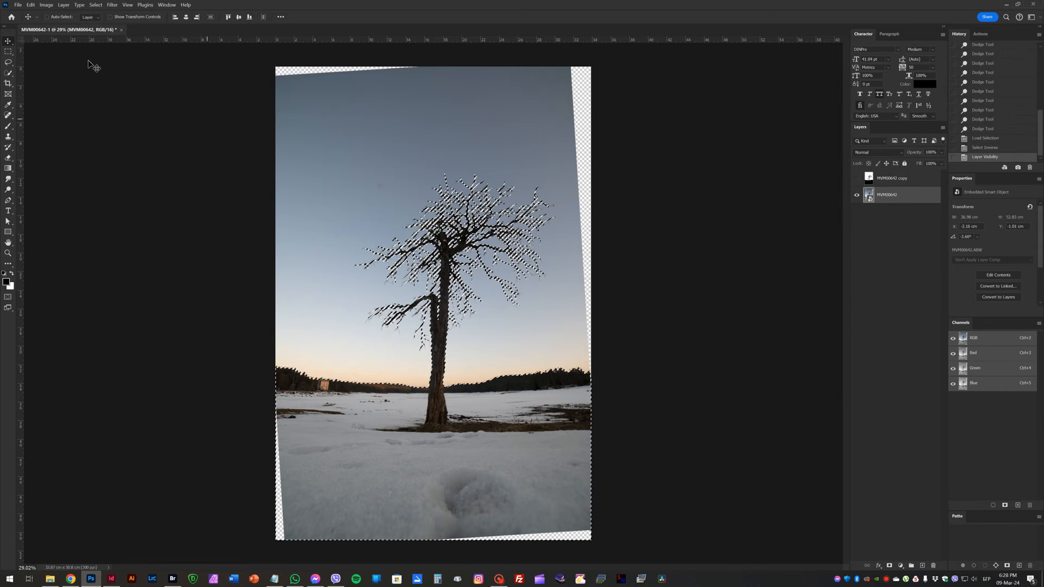
pyautogui.press('z')
pyautogui.click(453, 261)
pyautogui.click(453, 262)
pyautogui.press('v')
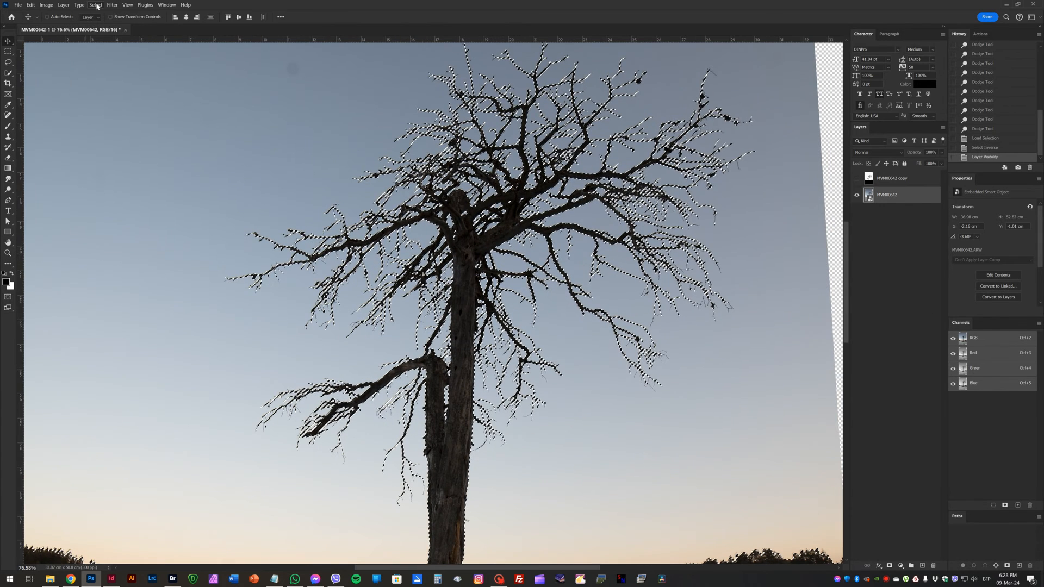
pyautogui.click(96, 5)
pyautogui.moveTo(138, 123)
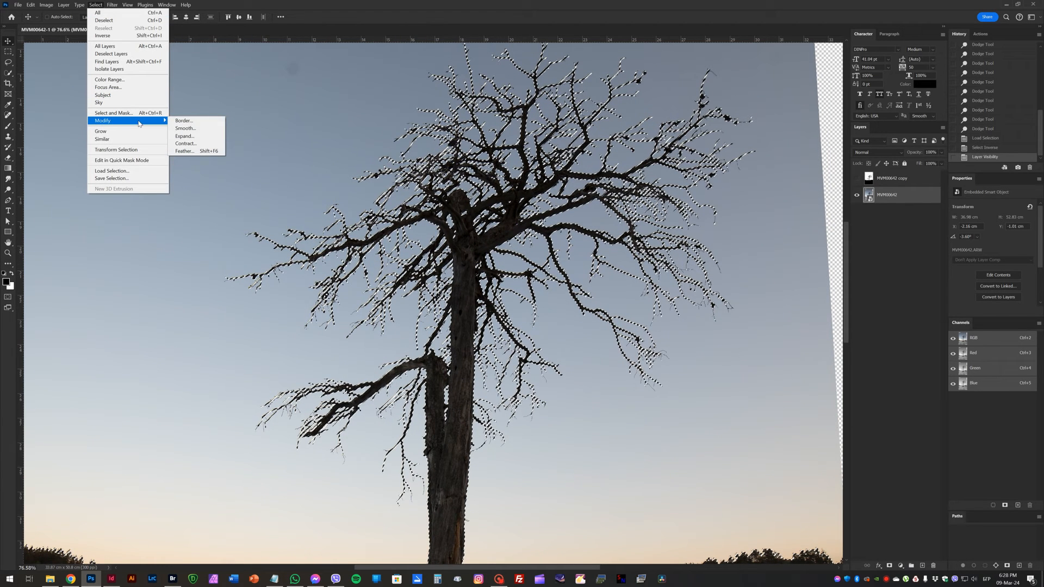
pyautogui.click(211, 144)
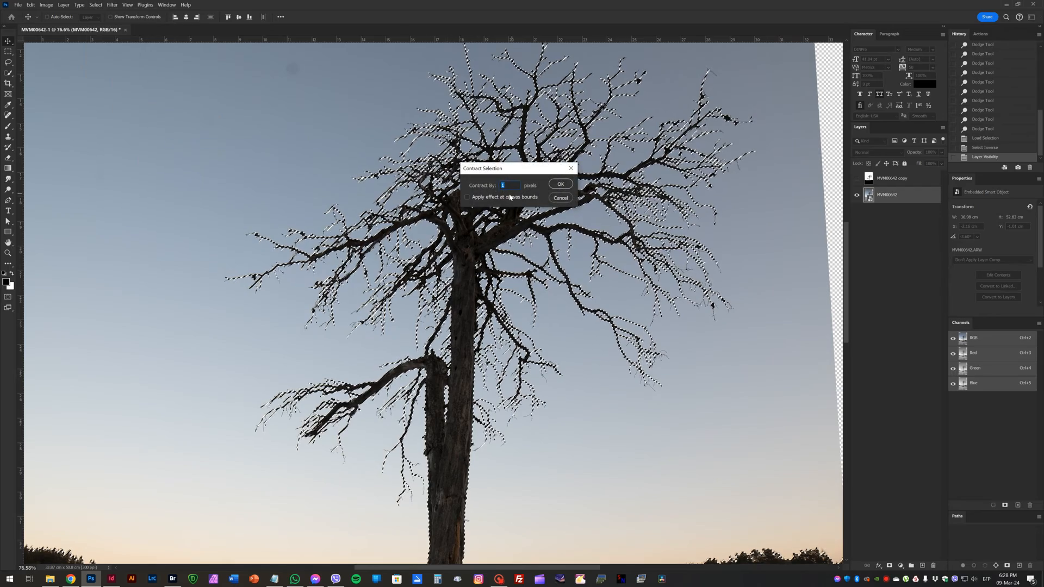
pyautogui.click(559, 179)
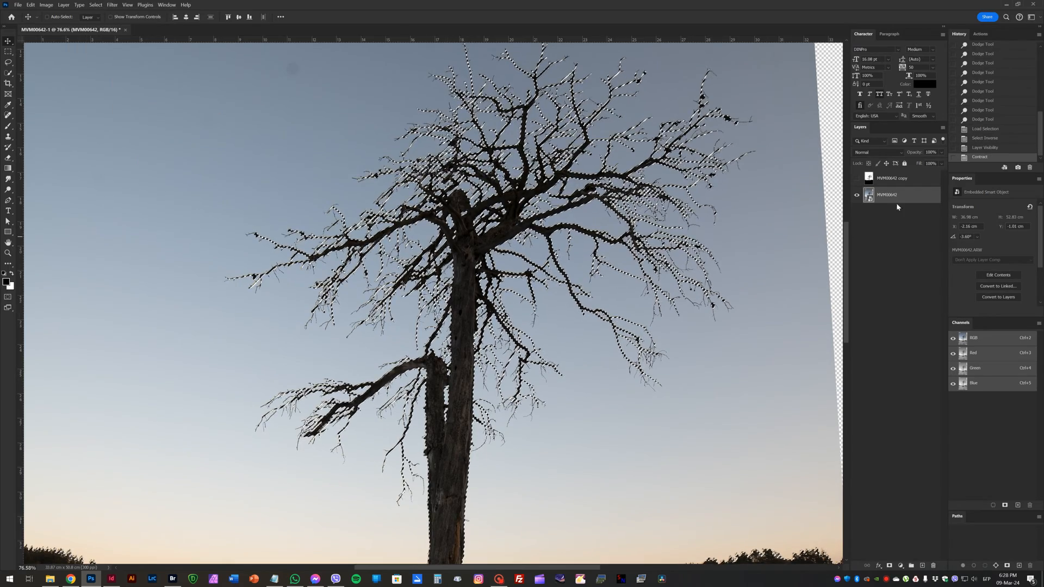
# Mask the MVM00642 layer with the contracted selection so that only the tree and ground are kept
pyautogui.click(890, 565)
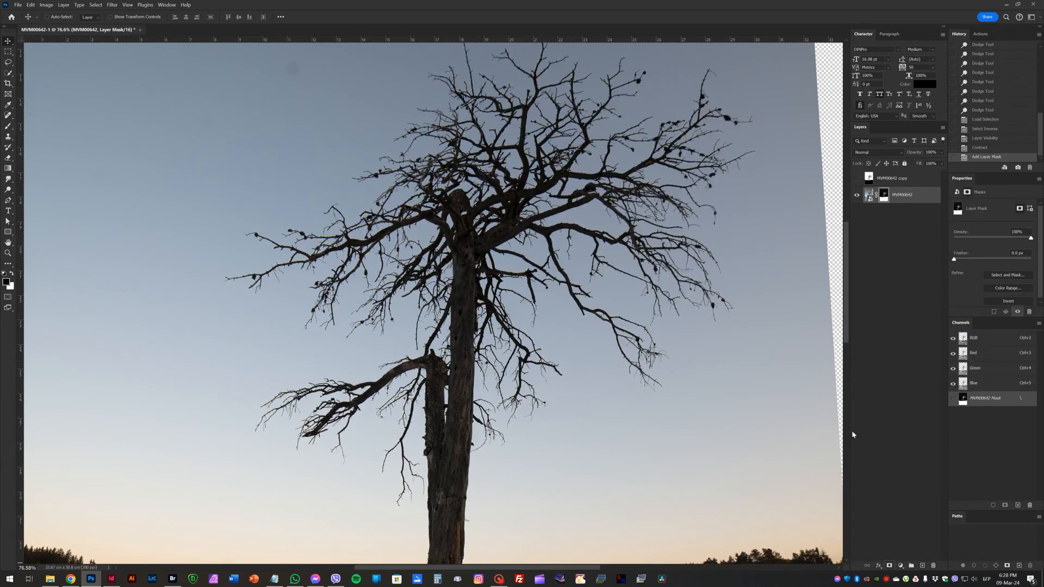
pyautogui.hotkey('ctrl', '-')
pyautogui.hotkey('ctrl', '-')
pyautogui.hotkey('ctrl', '-')
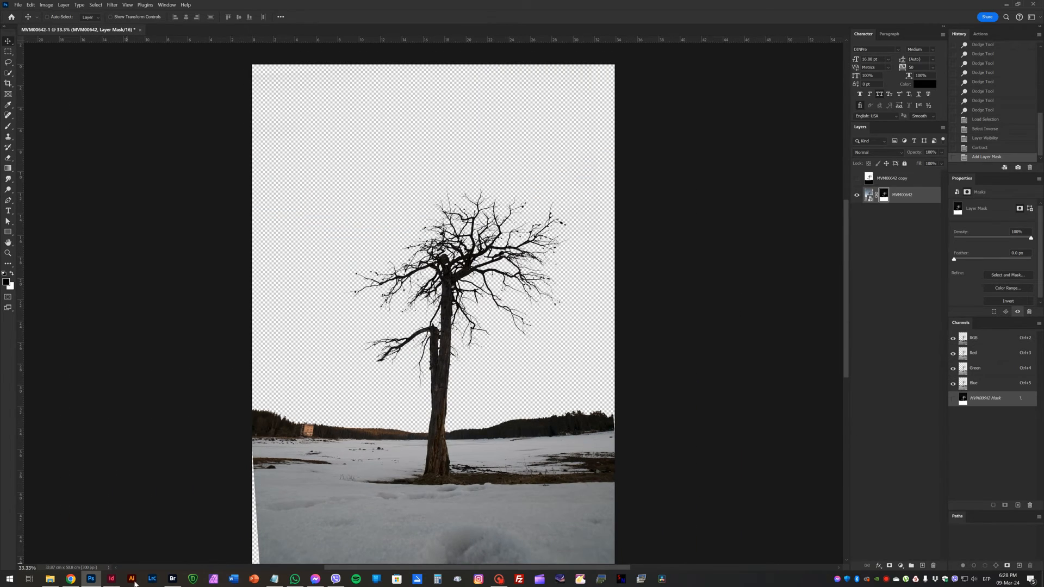
# Switch to Bridge and open the Milky Way photo MVM00766-Enhanced-NR.dng through Camera Raw into Photoshop
pyautogui.click(172, 579)
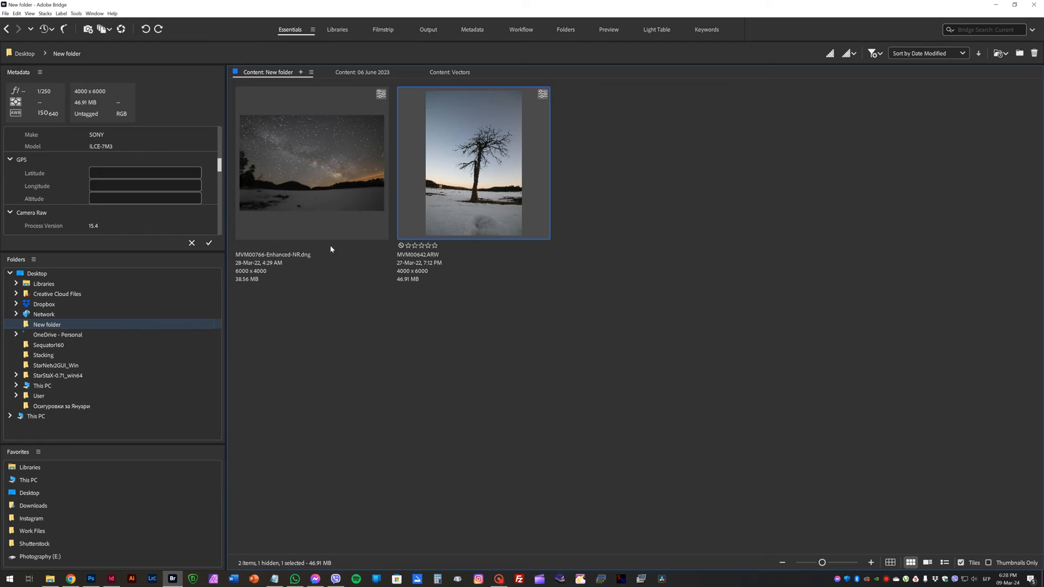
pyautogui.click(325, 170)
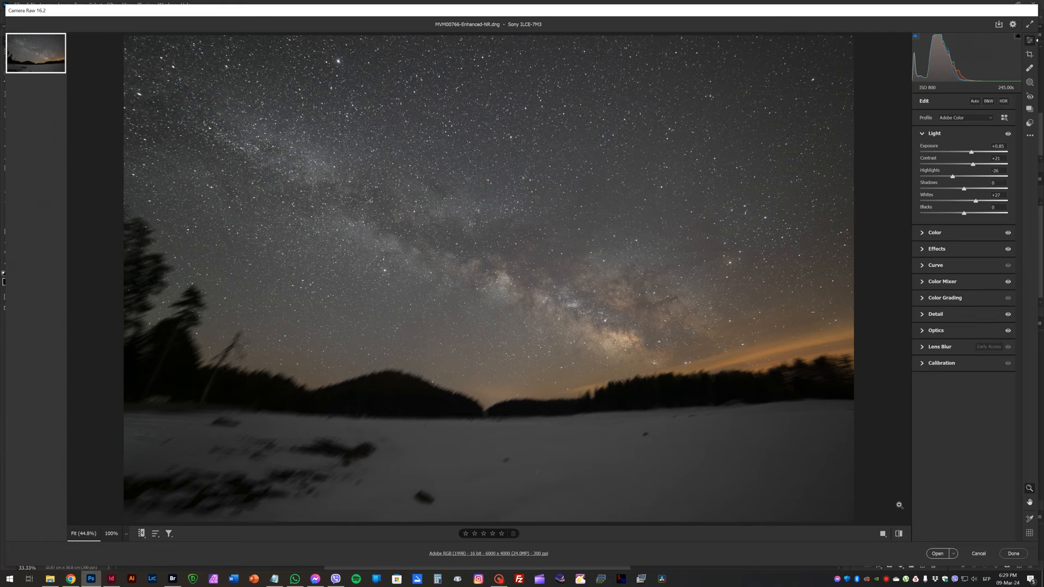
pyautogui.click(938, 553)
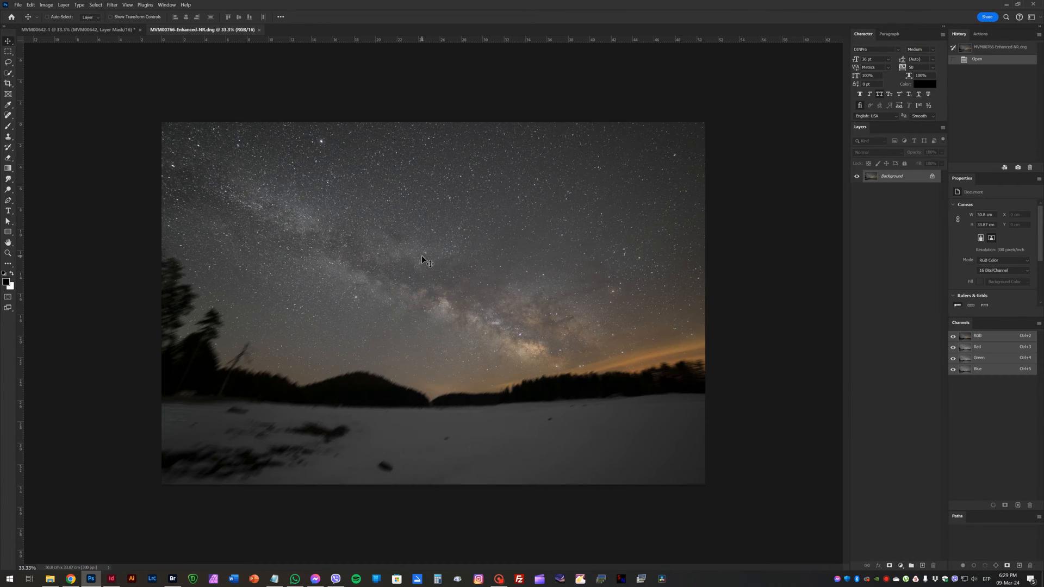
# Copy the Milky Way photo into the tree document and order its layer beneath the masked tree layer
pyautogui.moveTo(484, 270); pyautogui.dragTo(388, 283)
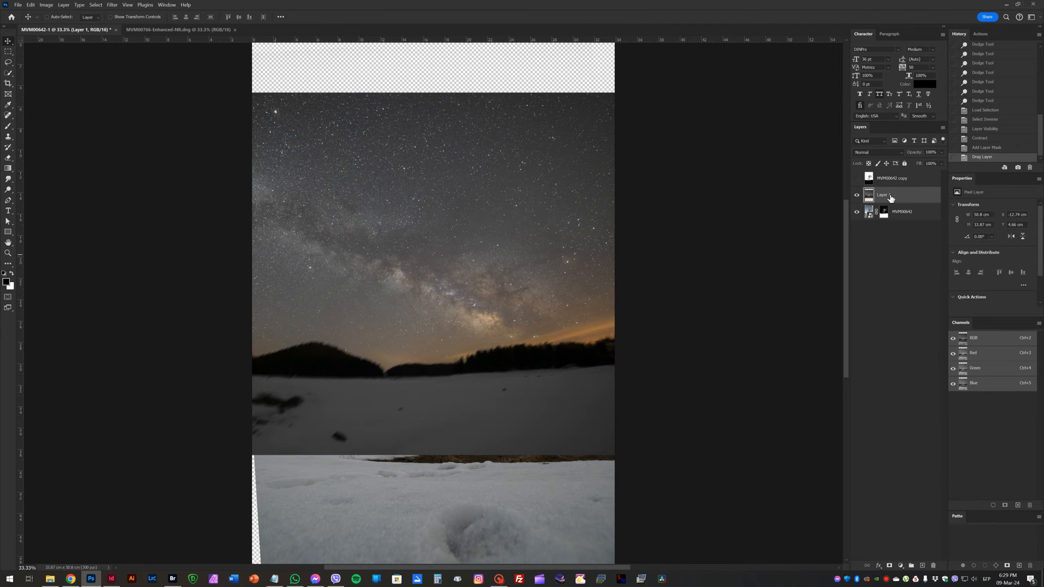
pyautogui.moveTo(890, 198); pyautogui.dragTo(890, 217)
# Move the Milky Way layer down behind the tree so its glowing horizon sits at the treeline, fine-tuning with Free Transform
pyautogui.moveTo(604, 296); pyautogui.dragTo(618, 349)
pyautogui.hotkey('ctrl', '-')
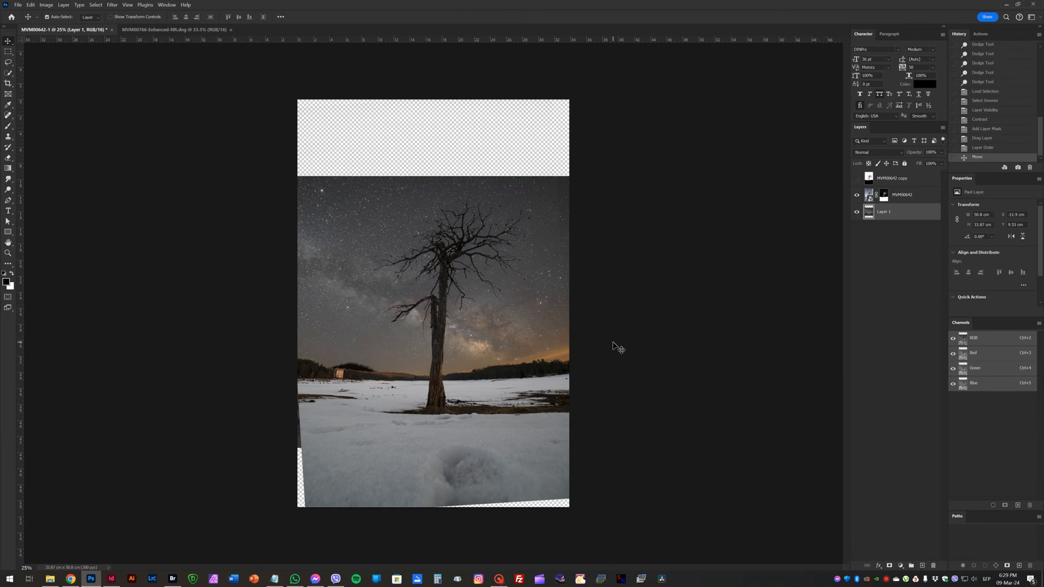
pyautogui.hotkey('ctrl', 't')
pyautogui.moveTo(542, 330); pyautogui.dragTo(536, 338)
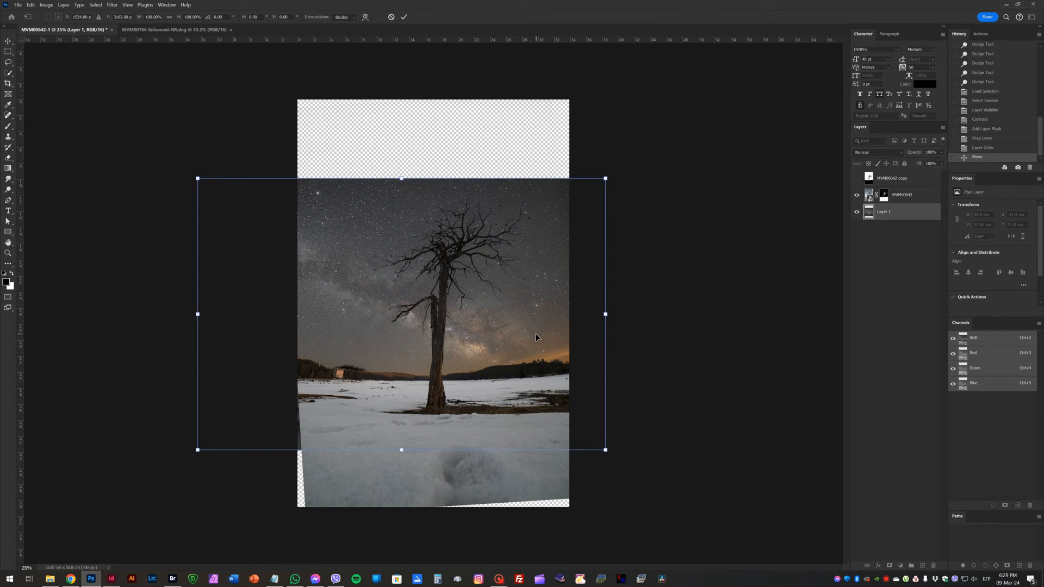
pyautogui.press('Return')
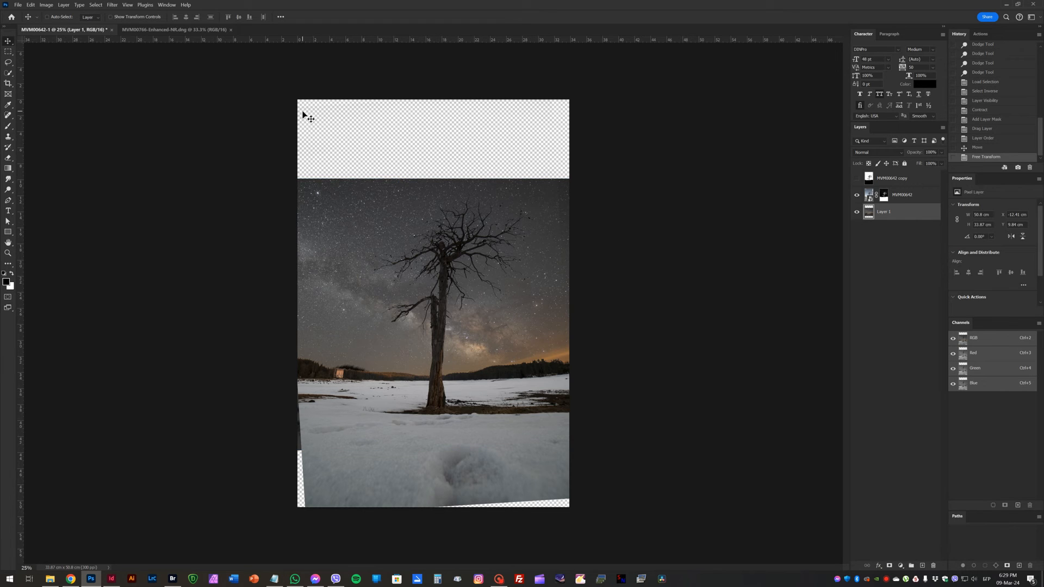
# Crop the composite to cut away the empty strip above the stars and the transparent wedges along the edges
pyautogui.press('c')
pyautogui.moveTo(296, 98); pyautogui.dragTo(309, 142)
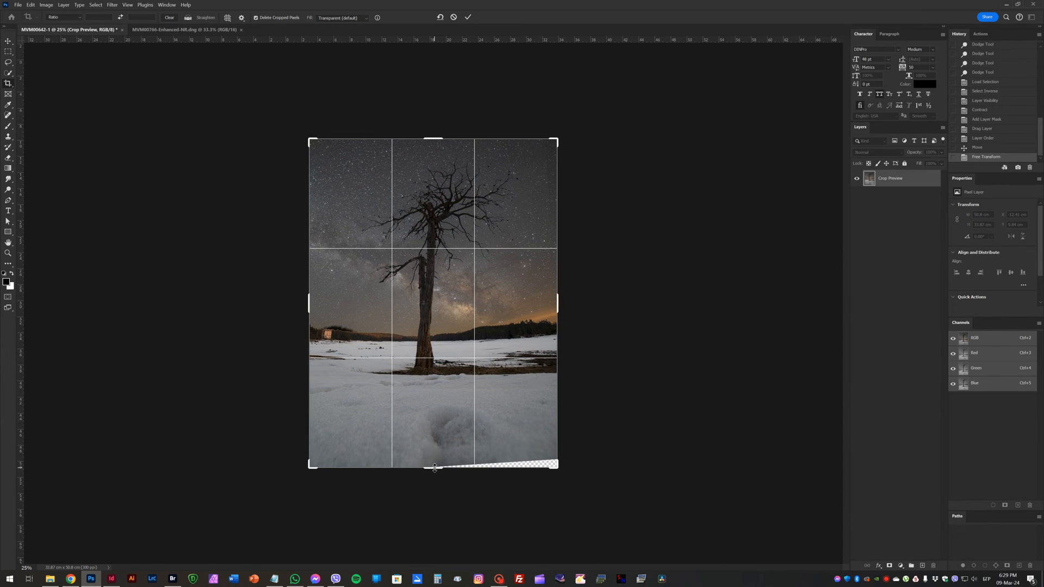
pyautogui.moveTo(434, 468); pyautogui.dragTo(435, 459)
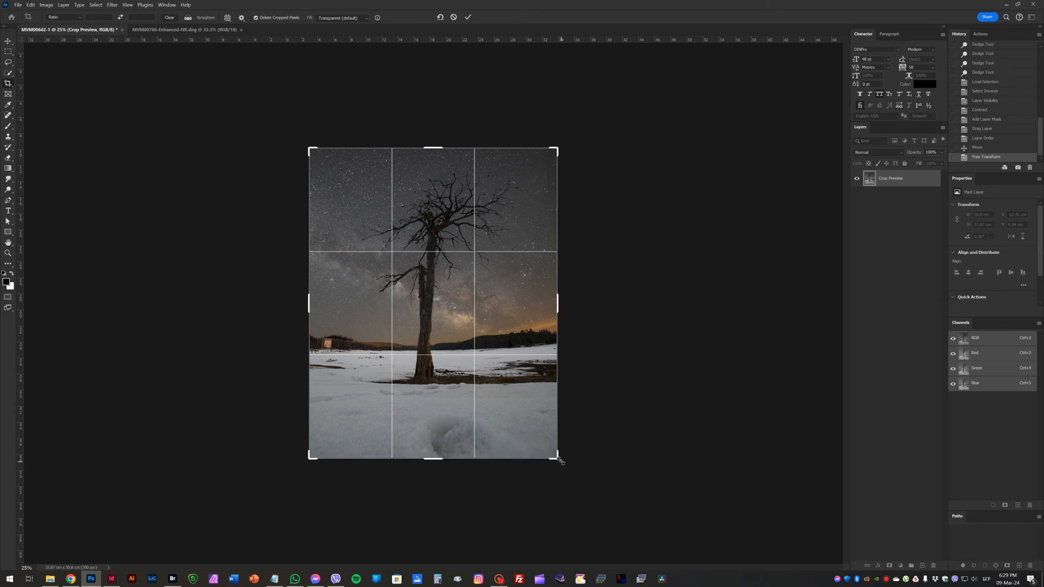
pyautogui.moveTo(559, 460); pyautogui.dragTo(555, 455)
pyautogui.press('Return')
pyautogui.press('v')
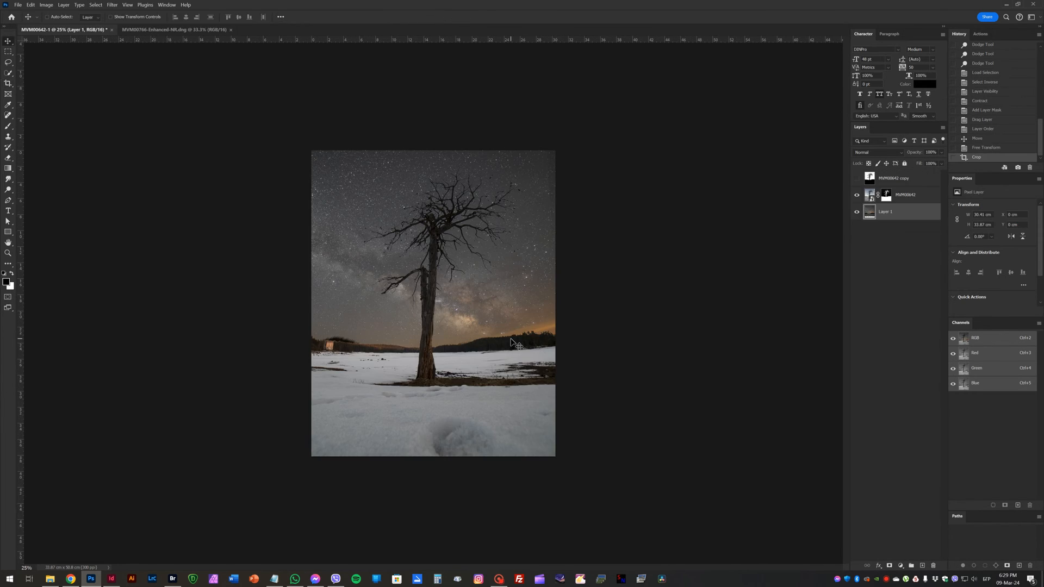
# Enlarge the Milky Way layer slightly with Free Transform to about 31.12 cm wide, extending it past the lower-left corner
pyautogui.hotkey('ctrl', '+')
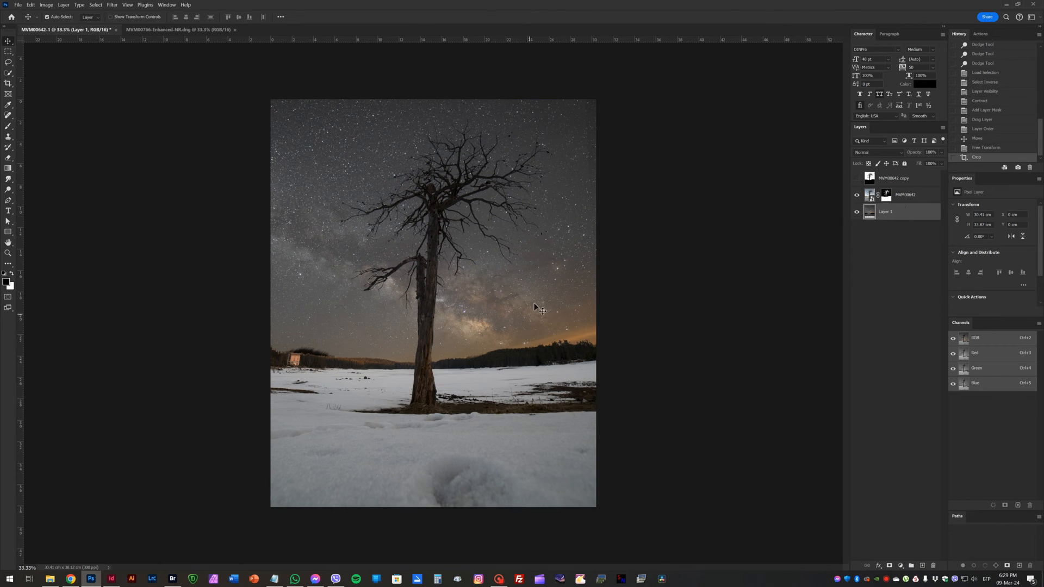
pyautogui.hotkey('ctrl', 't')
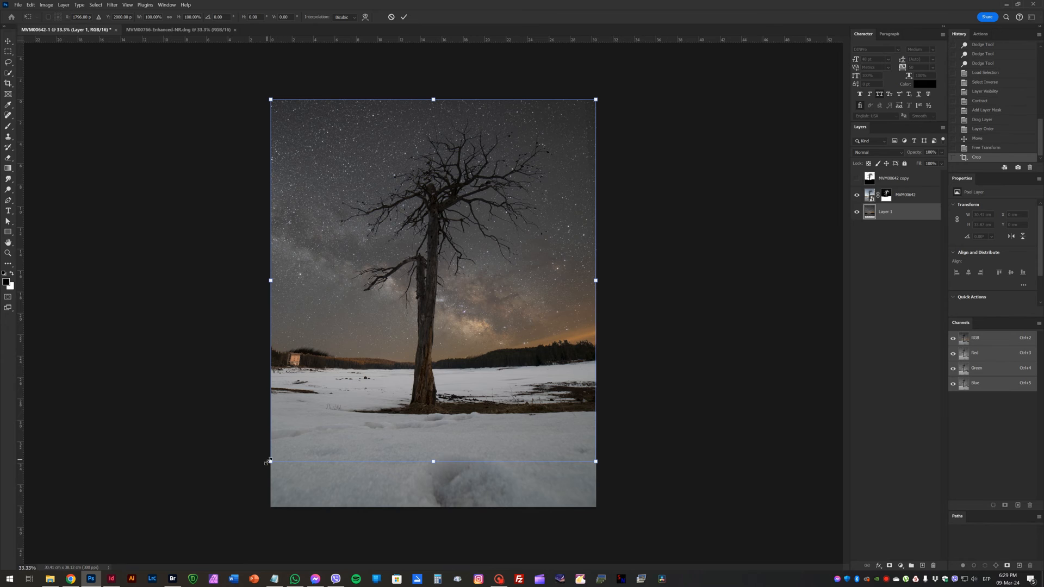
pyautogui.moveTo(269, 461); pyautogui.dragTo(260, 467)
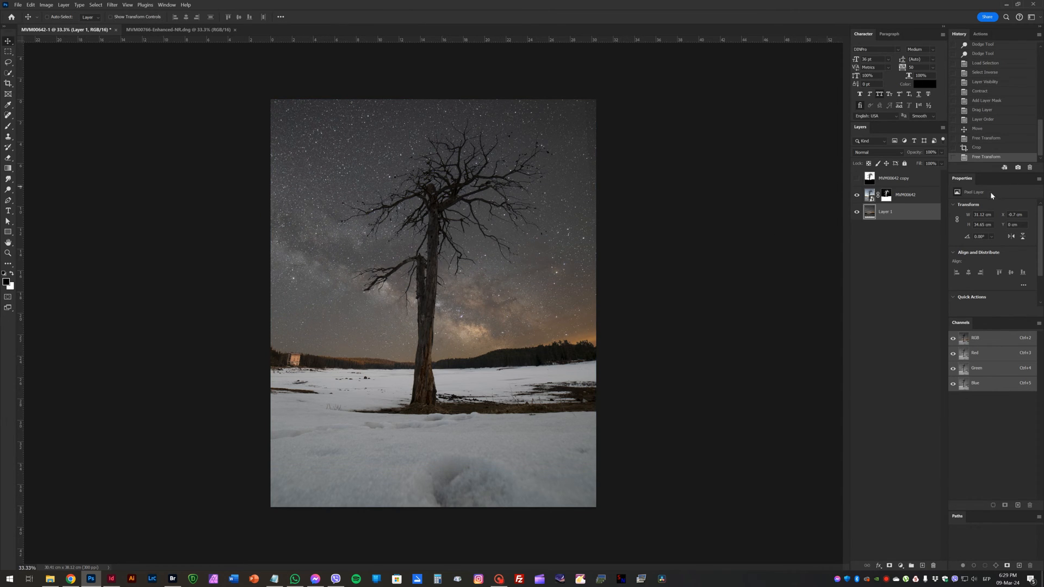
# Darken the foreground of the tree smart object in Camera Raw using a linear gradient from the ground upward with Exposure -1.60
pyautogui.click(924, 197)
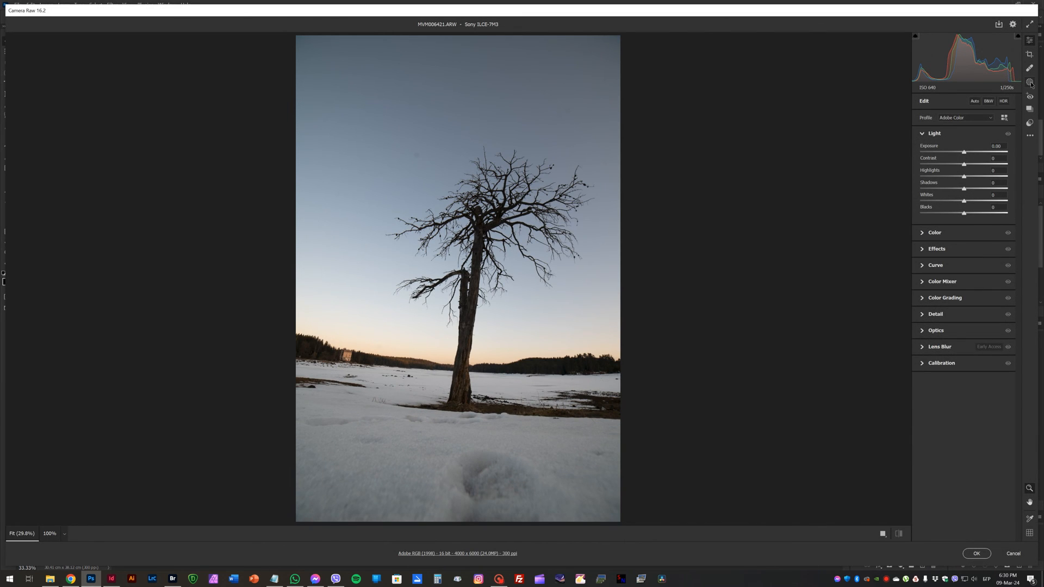
pyautogui.moveTo(1031, 85)
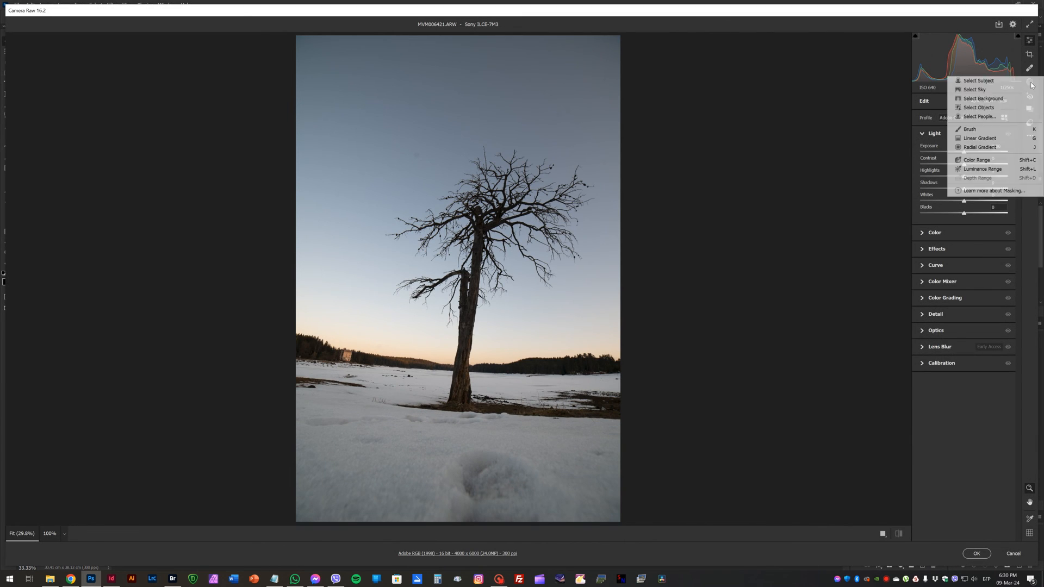
pyautogui.click(992, 141)
pyautogui.moveTo(480, 412); pyautogui.dragTo(479, 252)
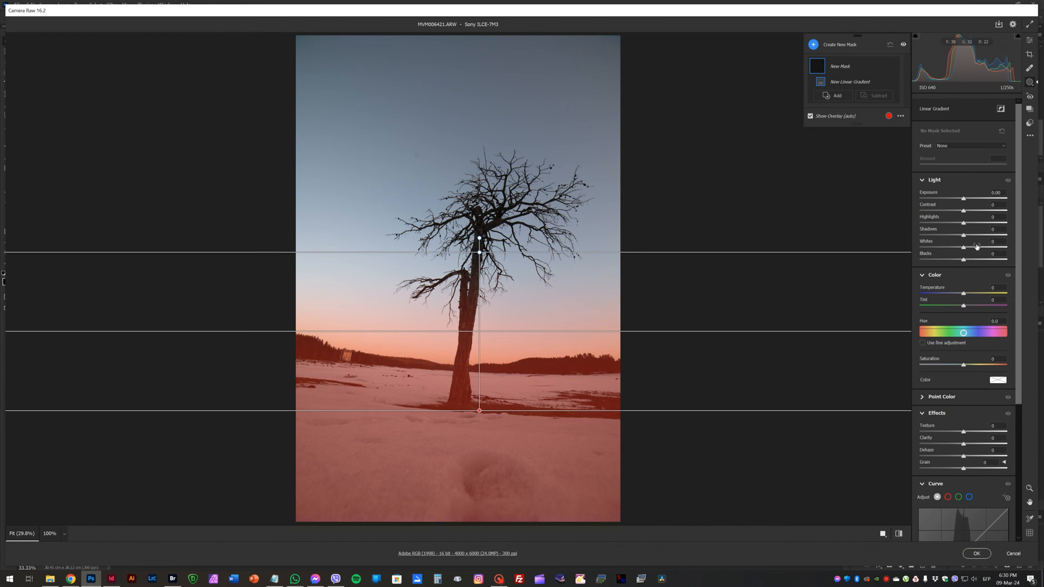
pyautogui.moveTo(964, 199); pyautogui.dragTo(946, 199)
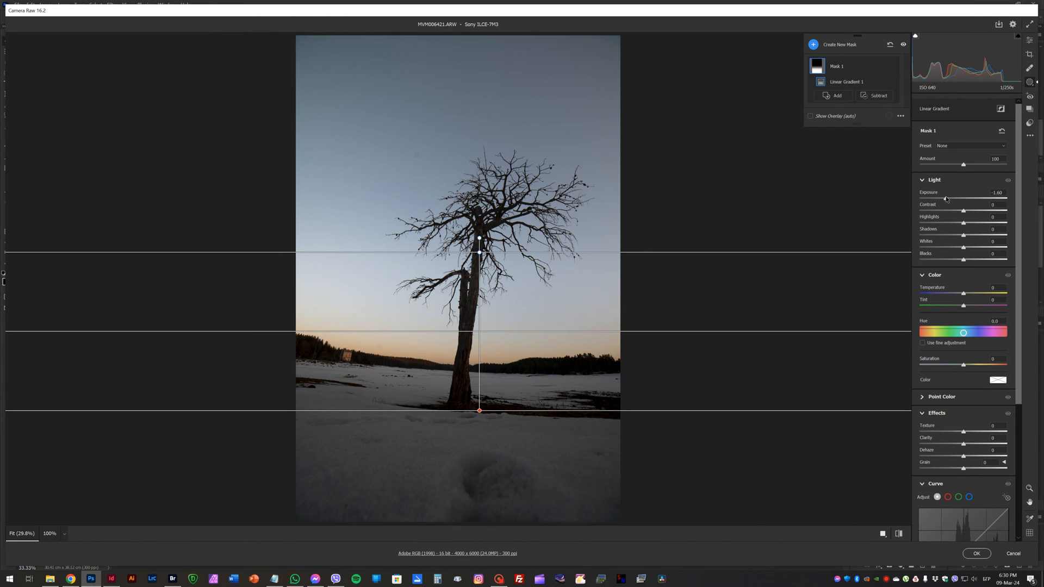
pyautogui.click(974, 554)
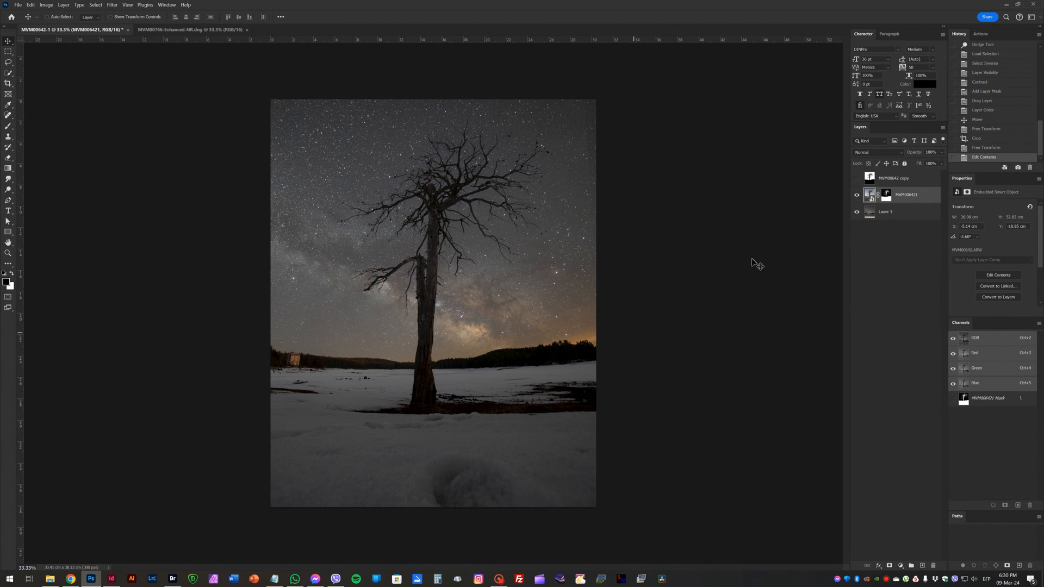
# Add a Curves adjustment above the Milky Way layer, lifting the bright tones and placing a lower point at input 66, output 69
pyautogui.click(893, 213)
pyautogui.click(901, 566)
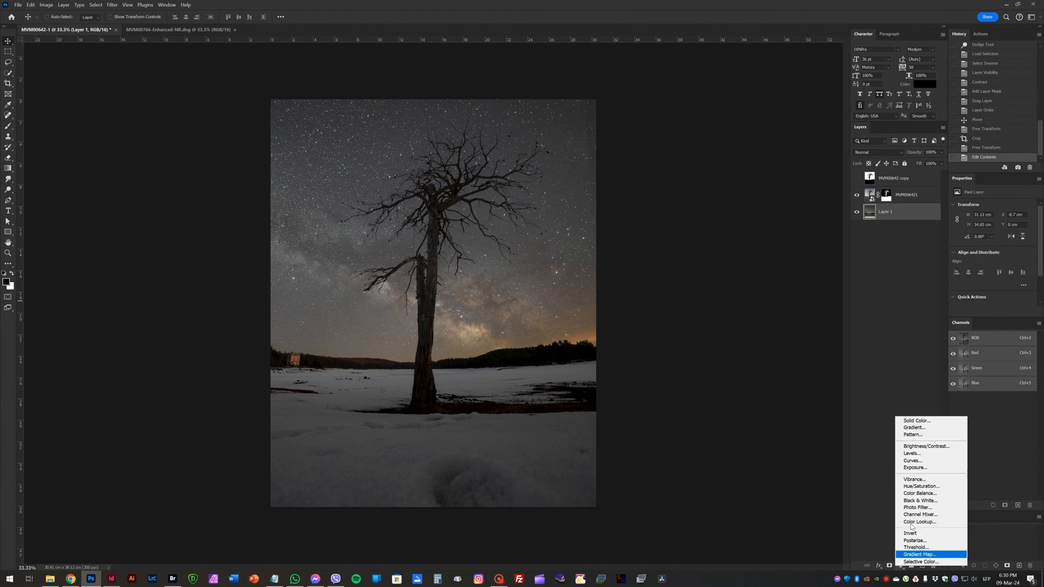
pyautogui.click(919, 461)
pyautogui.moveTo(1013, 244); pyautogui.dragTo(987, 268)
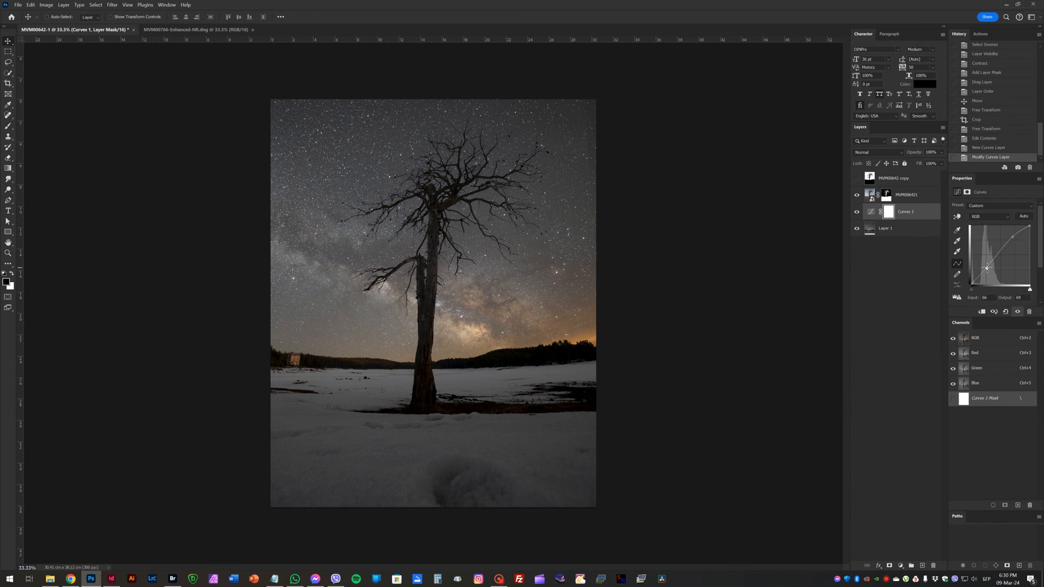
# Examine the masked branches against the starry sky at 100%, and fit the whole composite back in view
pyautogui.click(885, 229)
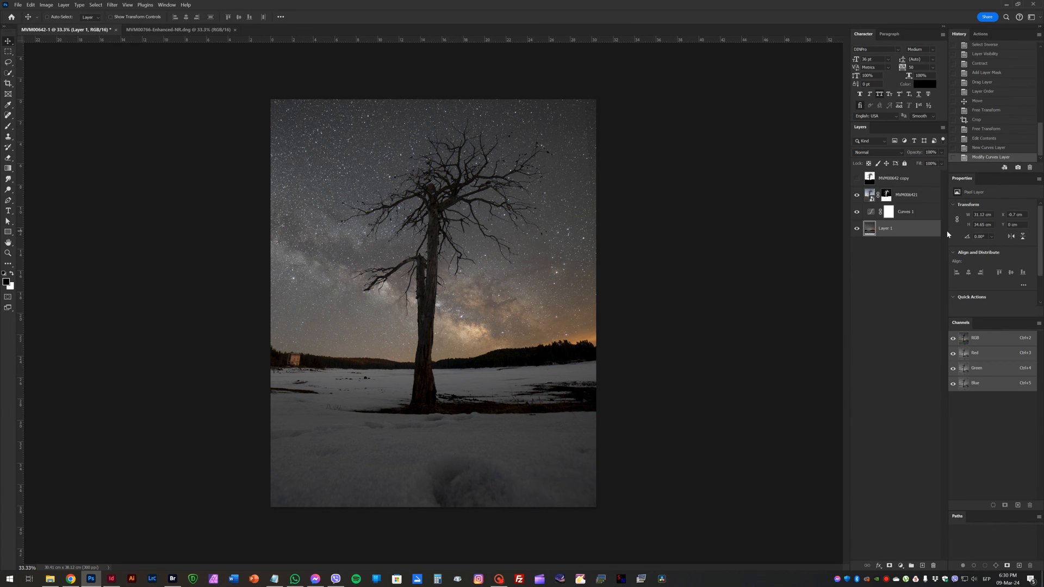
pyautogui.press('h')
pyautogui.rightClick(466, 199)
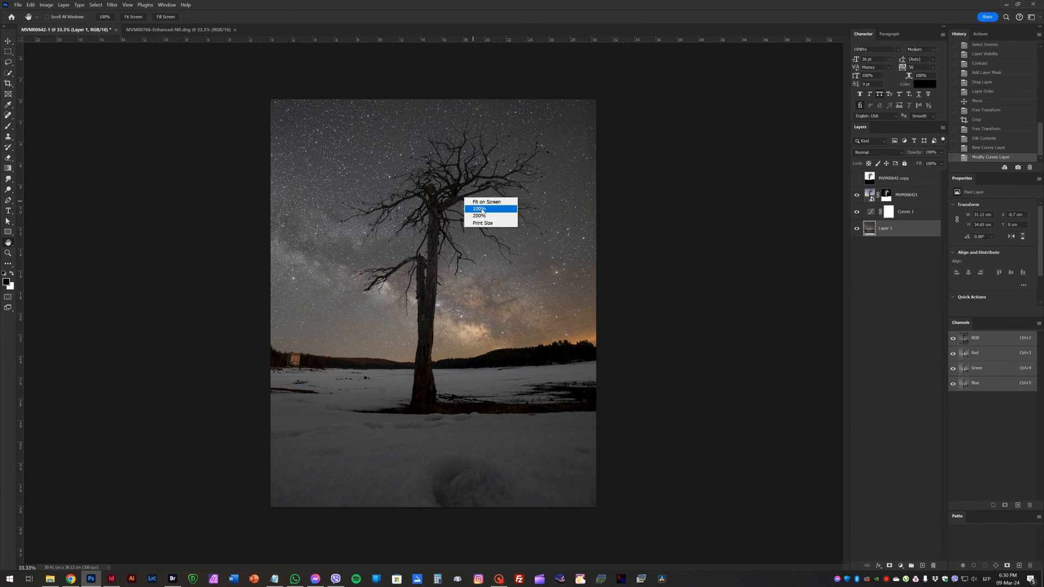
pyautogui.click(482, 209)
pyautogui.moveTo(487, 248); pyautogui.dragTo(483, 543)
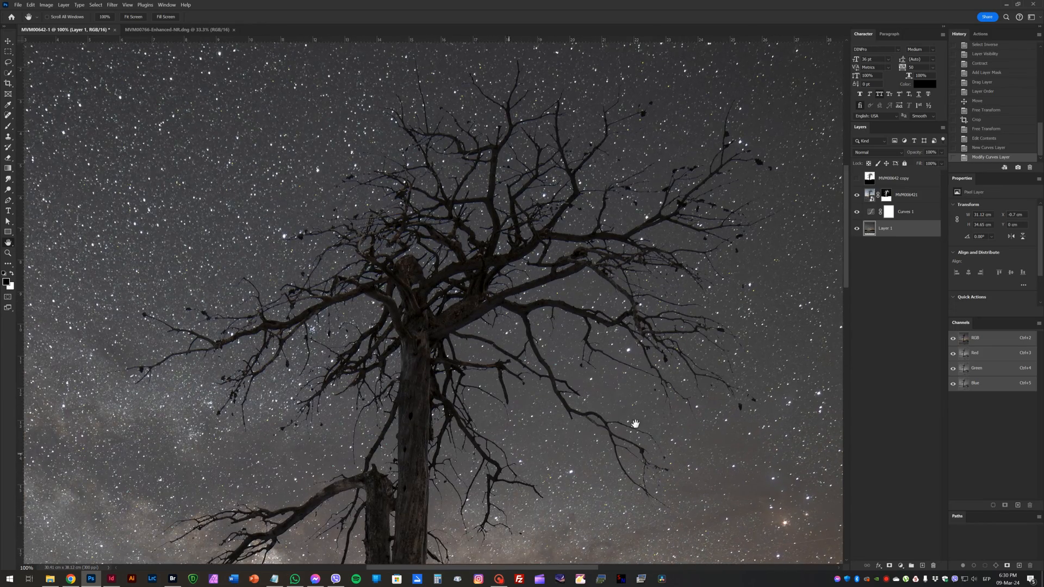
pyautogui.moveTo(635, 423); pyautogui.dragTo(638, 346)
pyautogui.moveTo(420, 229); pyautogui.dragTo(429, 284)
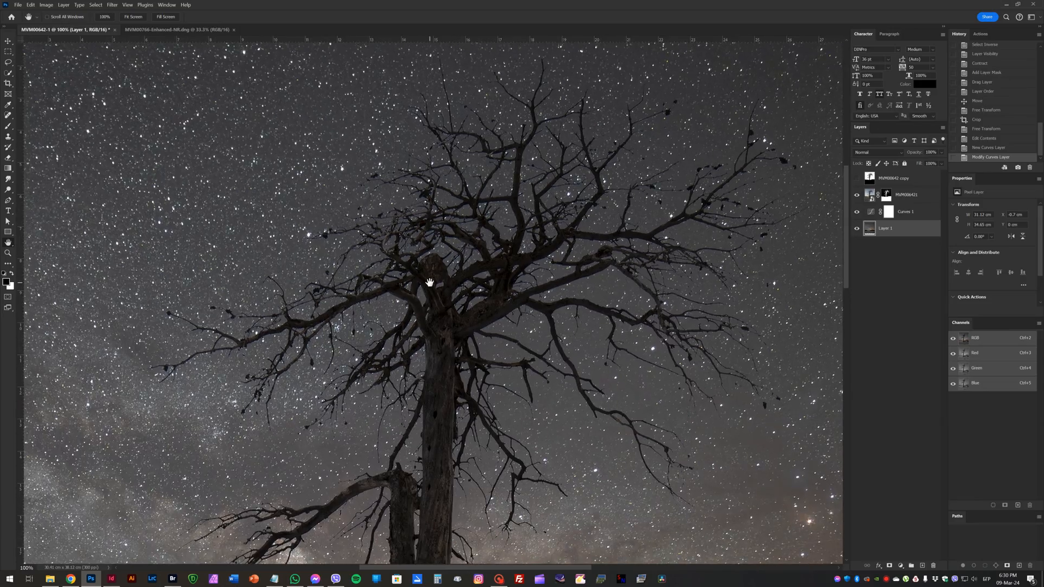
pyautogui.hotkey('ctrl', '0')
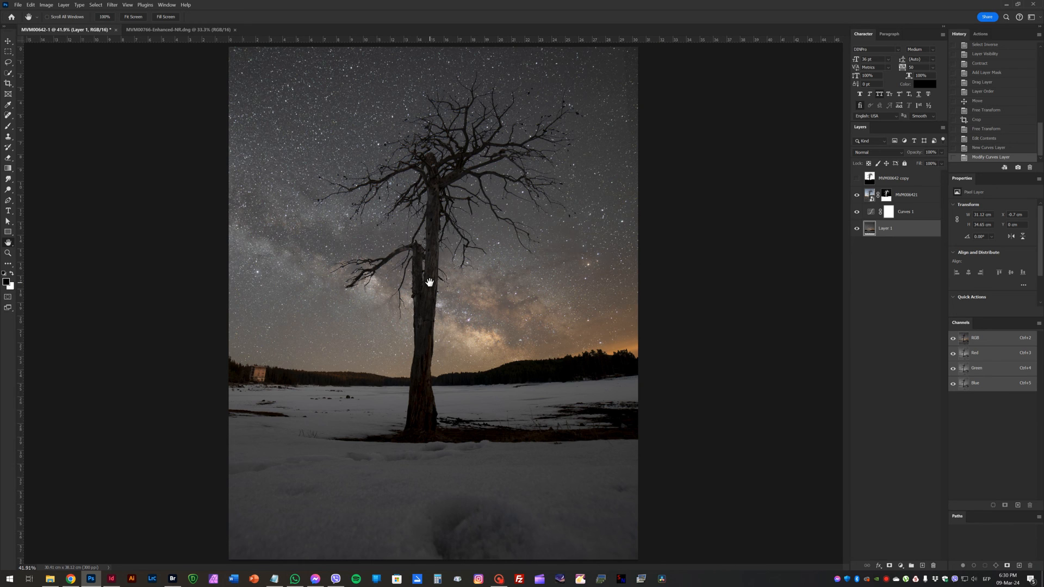